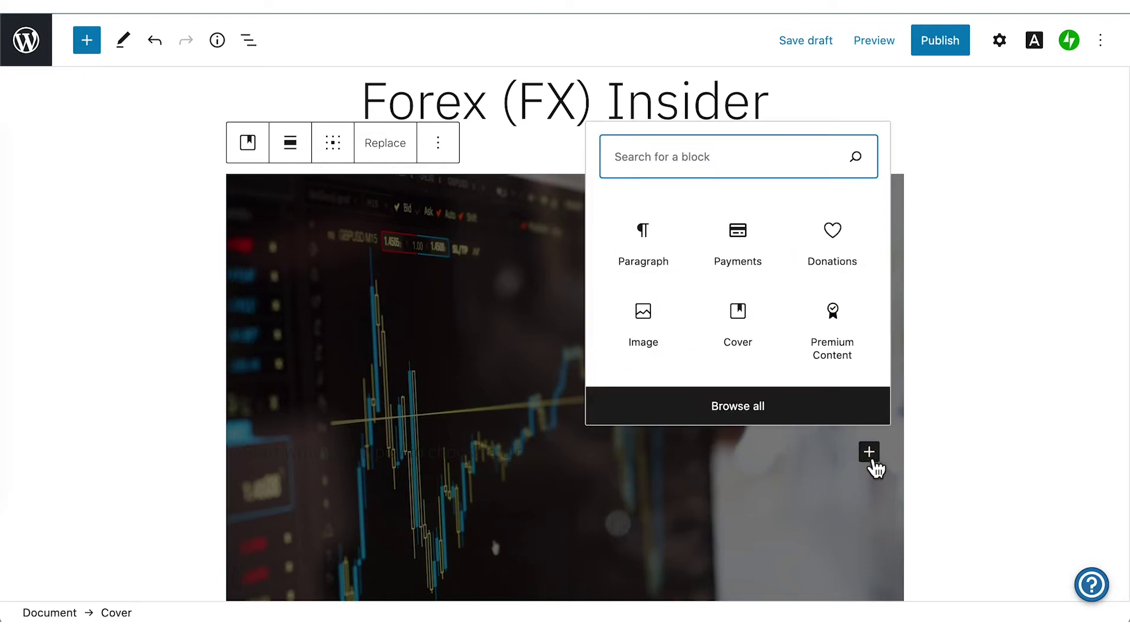
Insert a Payments block into the cover using the existing $5.00/month plan
type("nt")
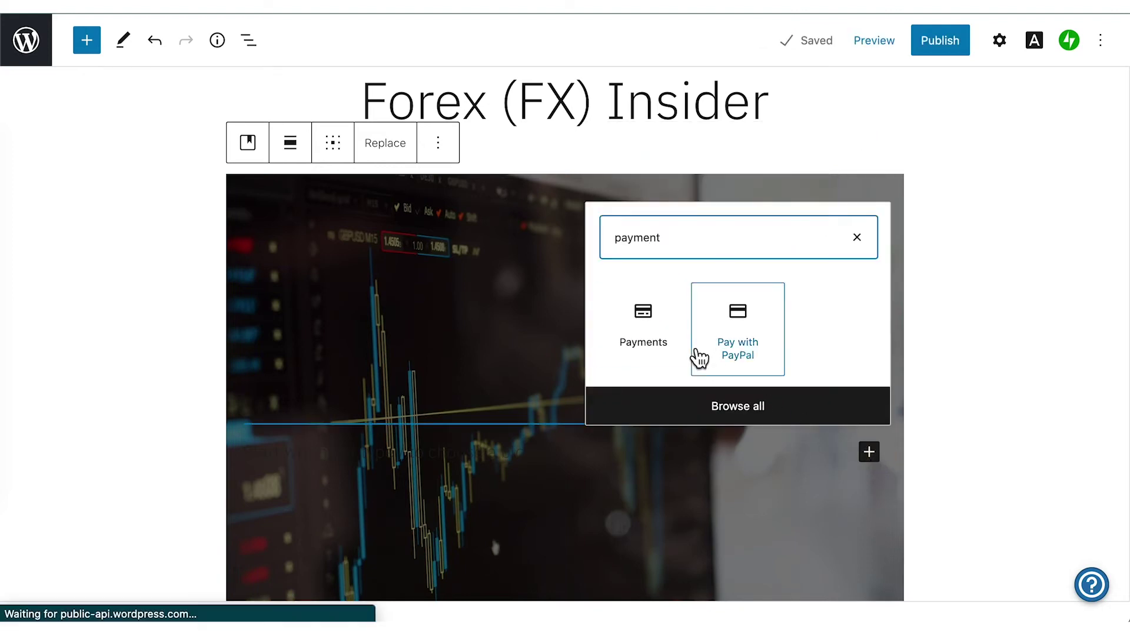
left_click(672, 341)
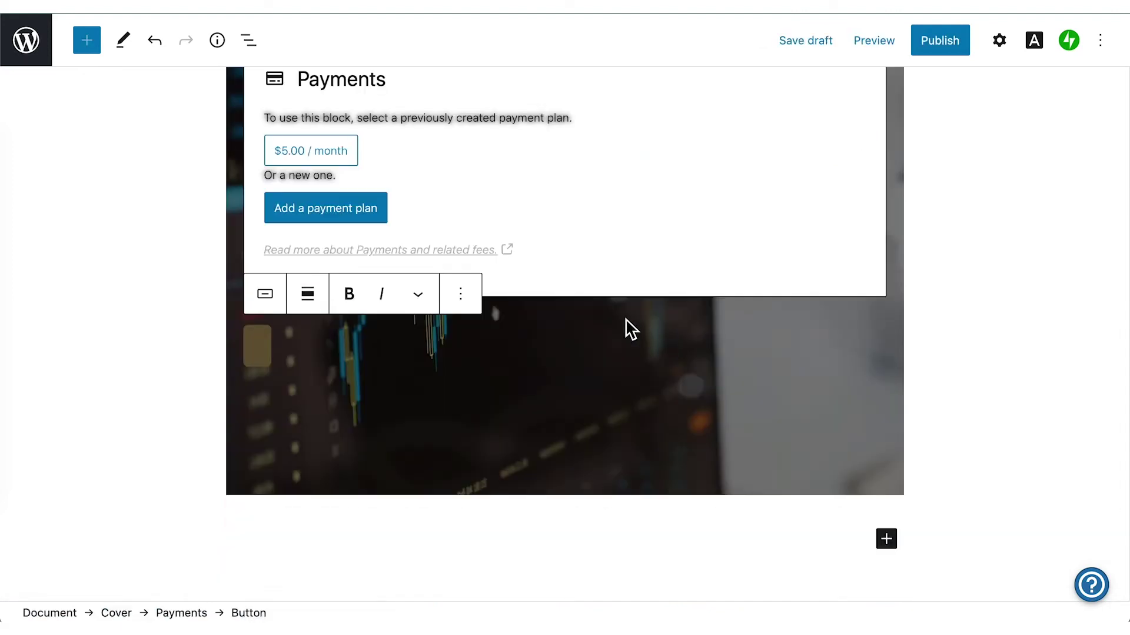
left_click(346, 161)
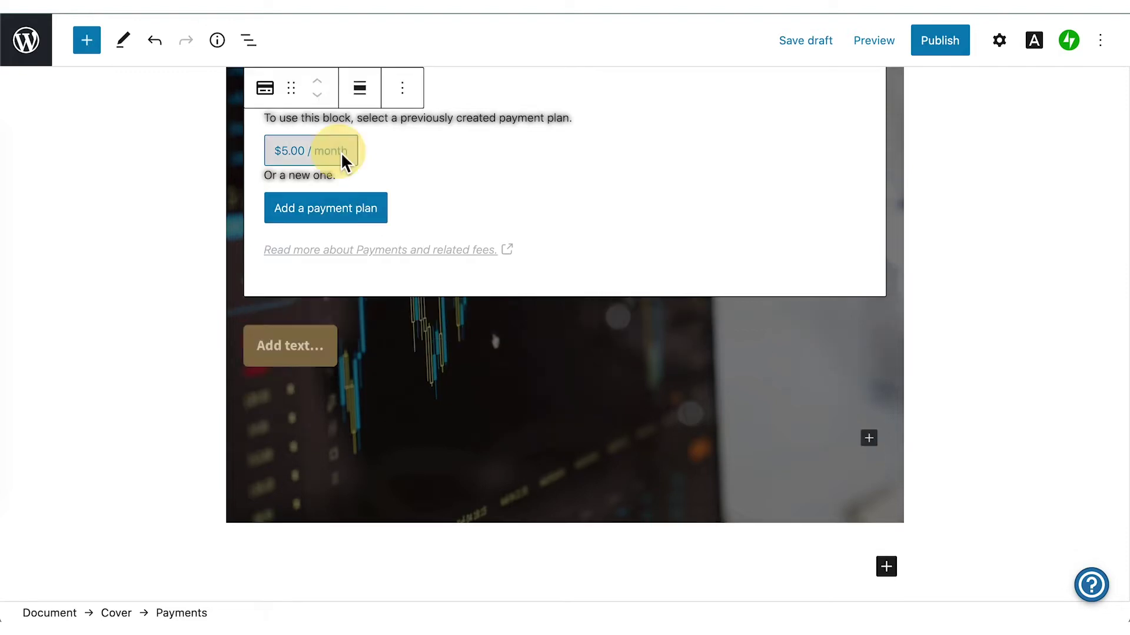
Change the button's 'Contribution' label to 'Subscription'
left_click(320, 222)
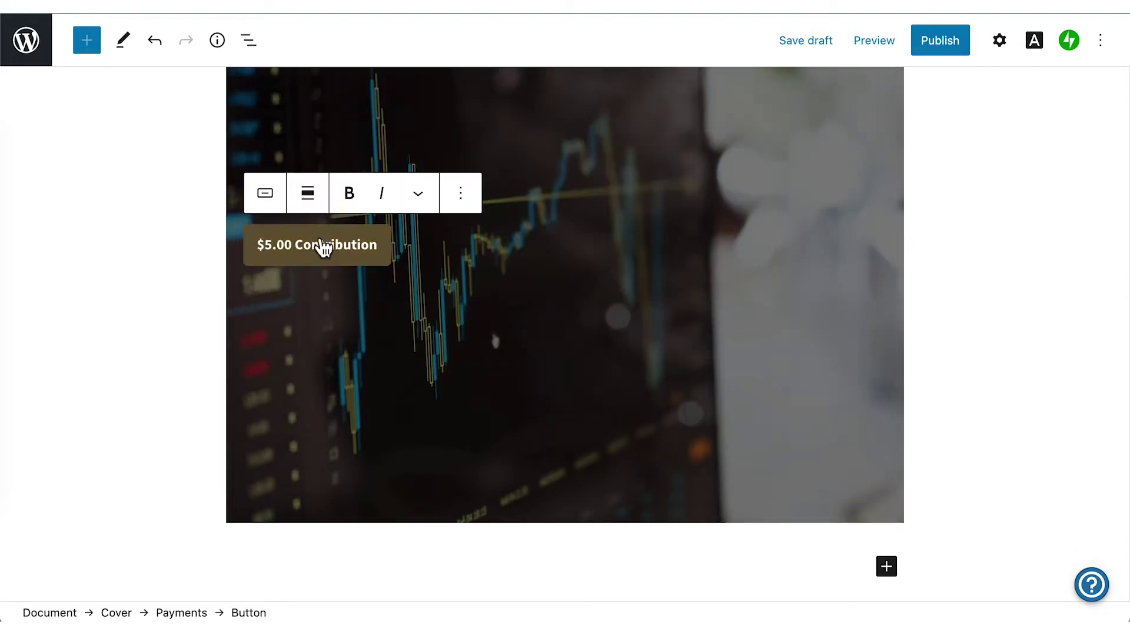
double_click(333, 257)
type("Subs")
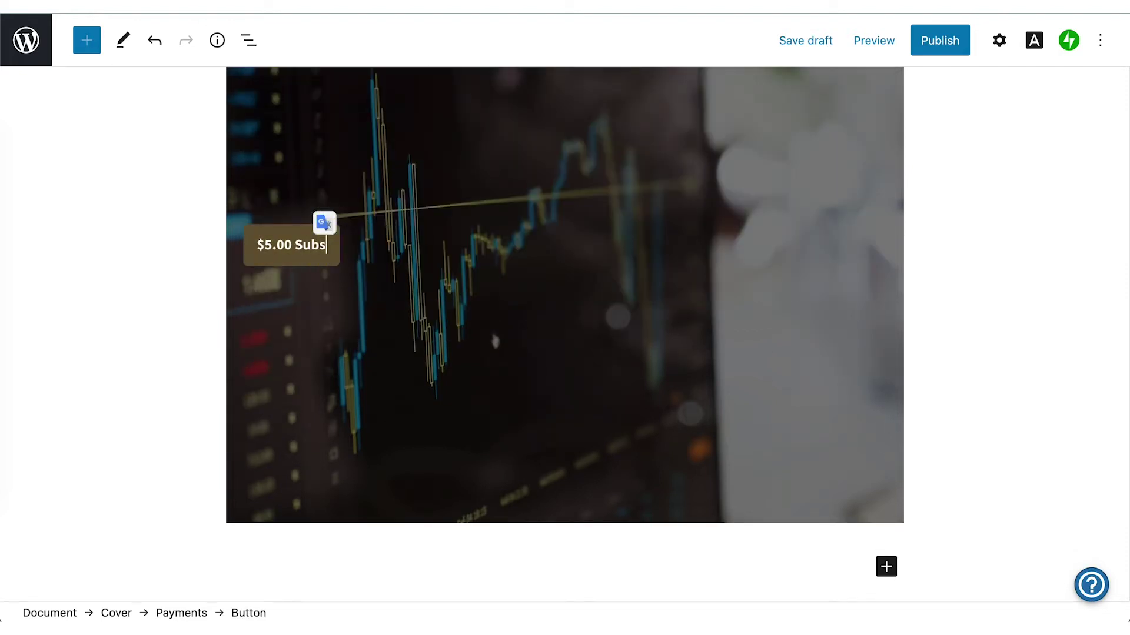
type("cription")
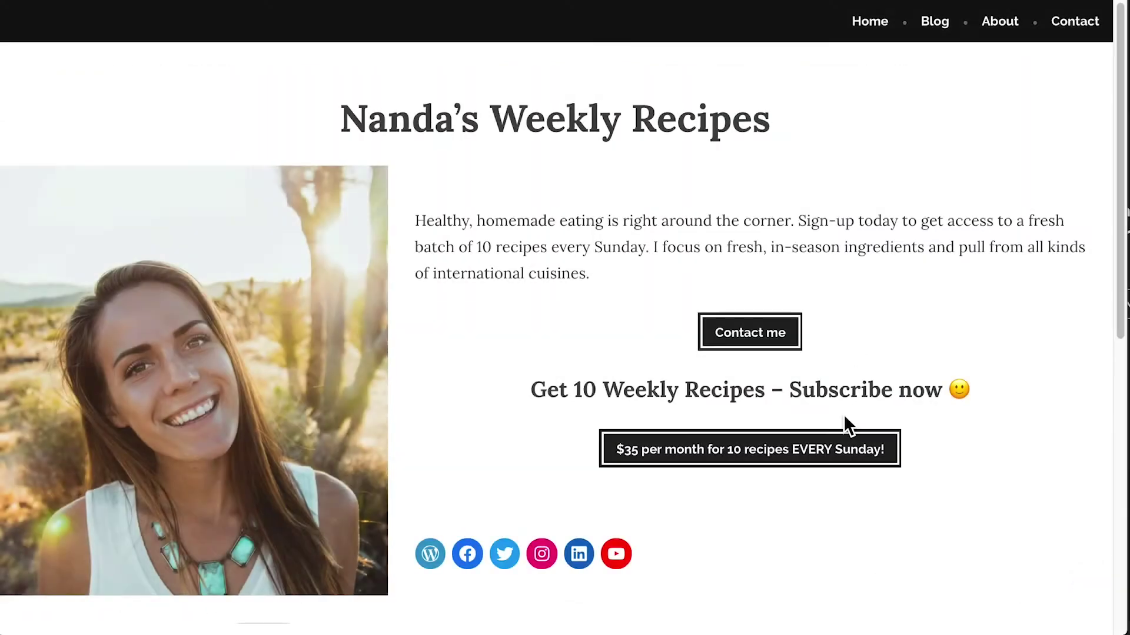
Open the payment form for the '$35 per month for 10 recipes EVERY Sunday!' subscription
left_click(842, 449)
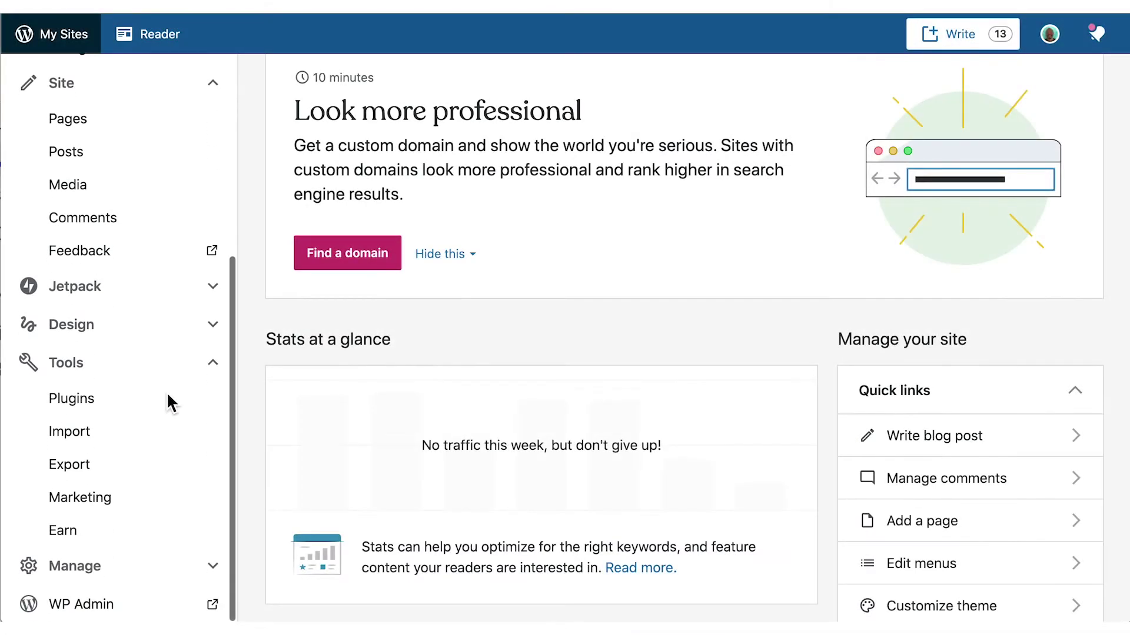
Go from Tools > Earn to the Collect payments setup page, then on to the available plans
left_click(109, 534)
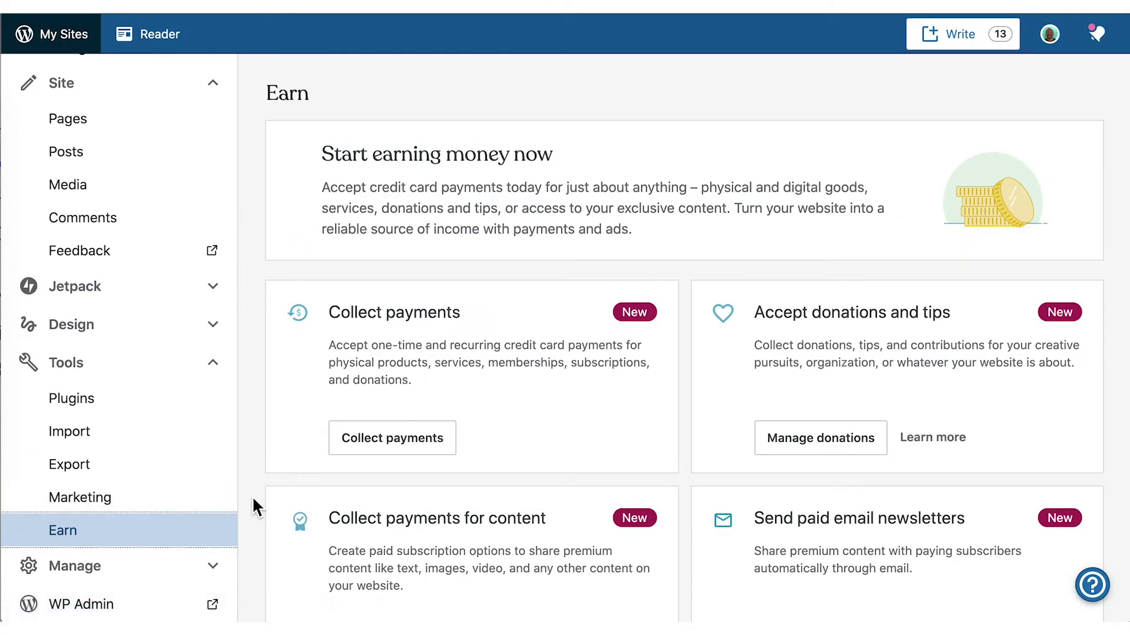
scroll(253, 499, "down", 4)
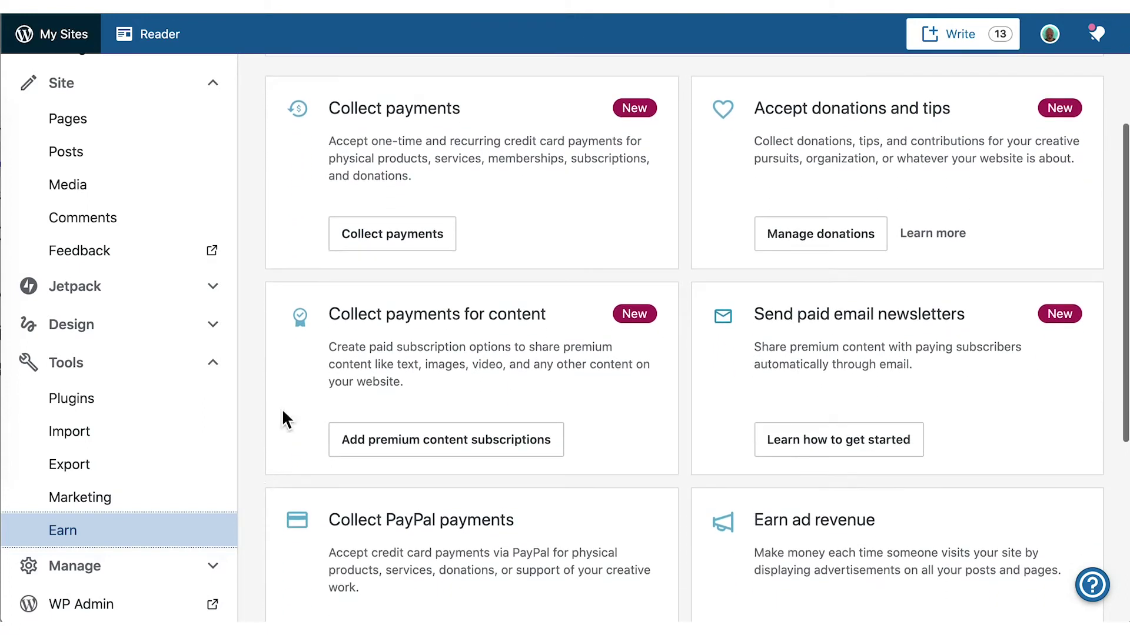
left_click(384, 238)
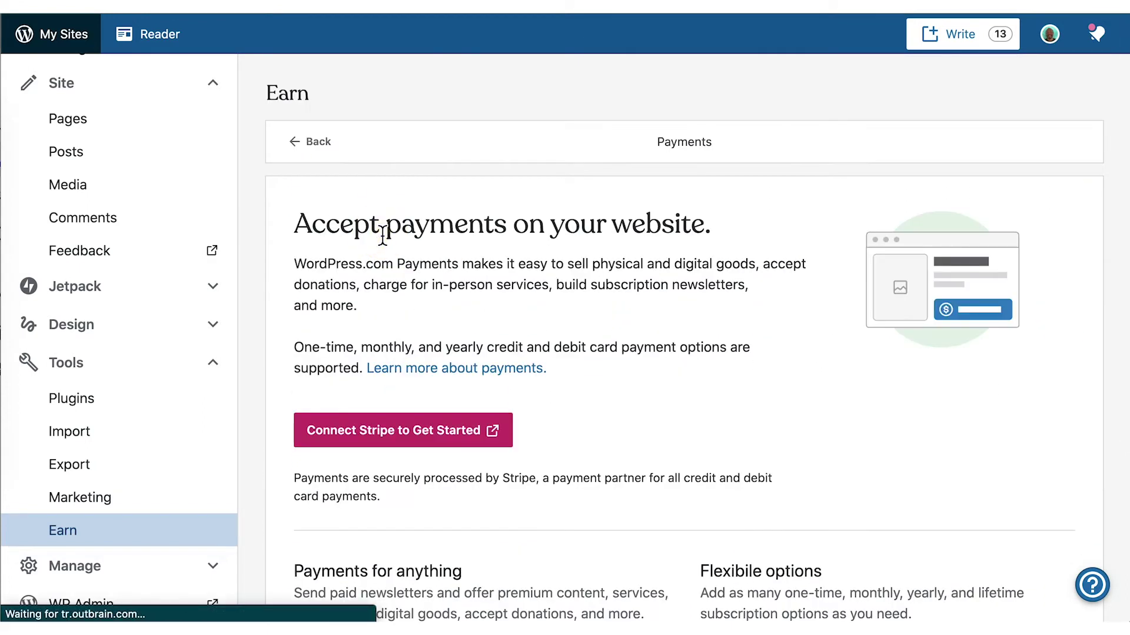
scroll(383, 235, "down", 3)
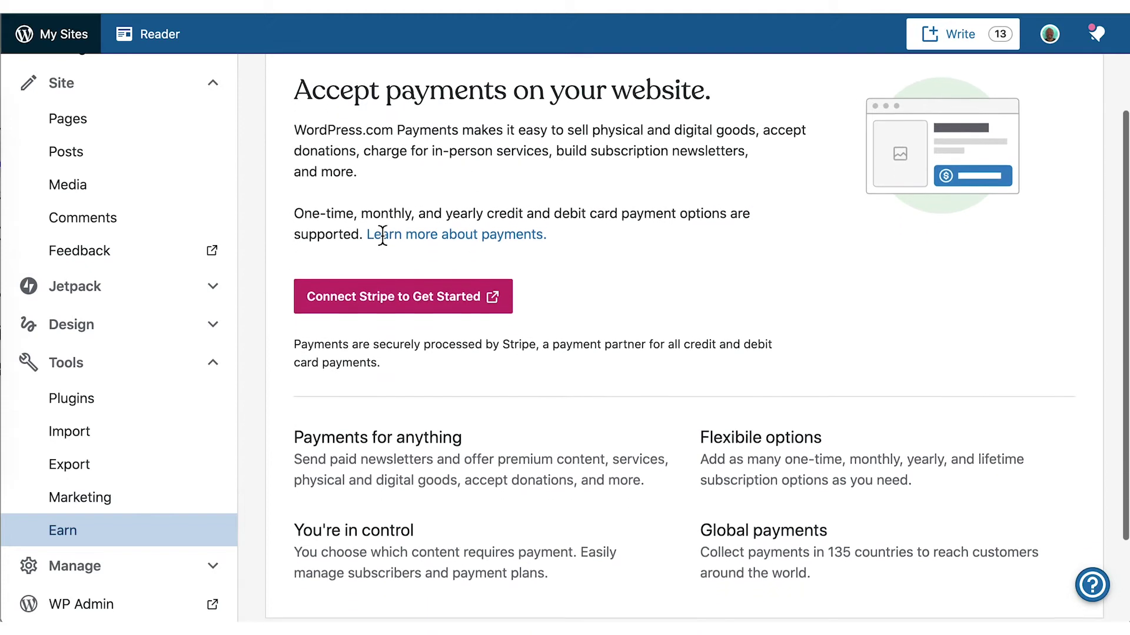
scroll(383, 234, "down", 2)
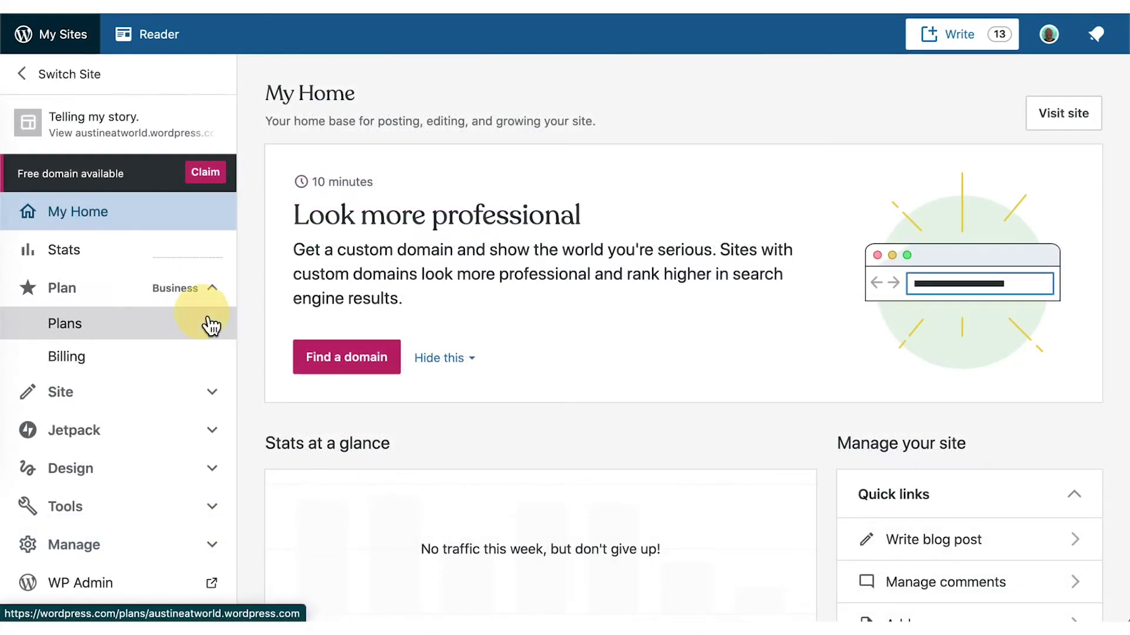
left_click(209, 323)
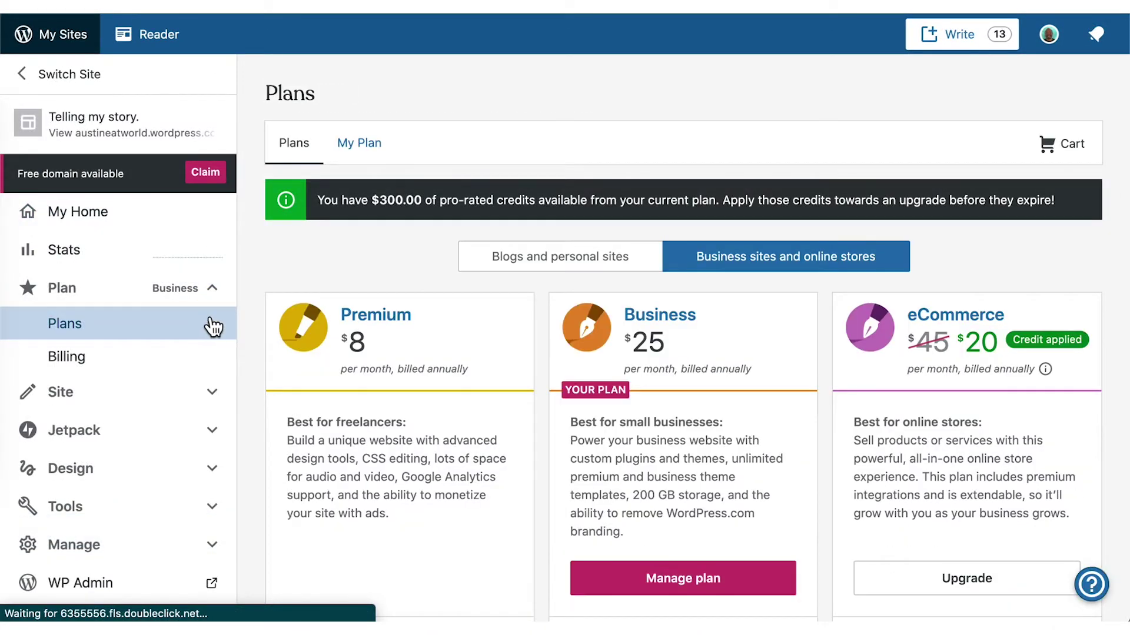
Scroll down the Plans page to compare the features each plan includes
scroll(247, 317, "down", 3)
scroll(246, 317, "down", 3)
scroll(246, 316, "down", 5)
scroll(246, 317, "down", 5)
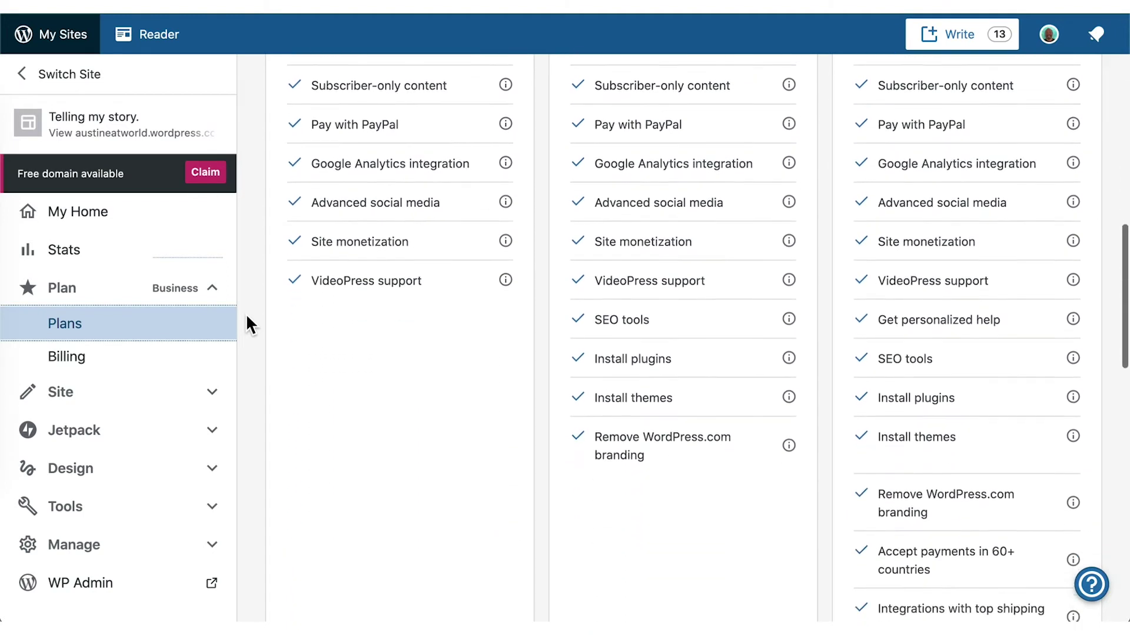
scroll(245, 322, "down", 2)
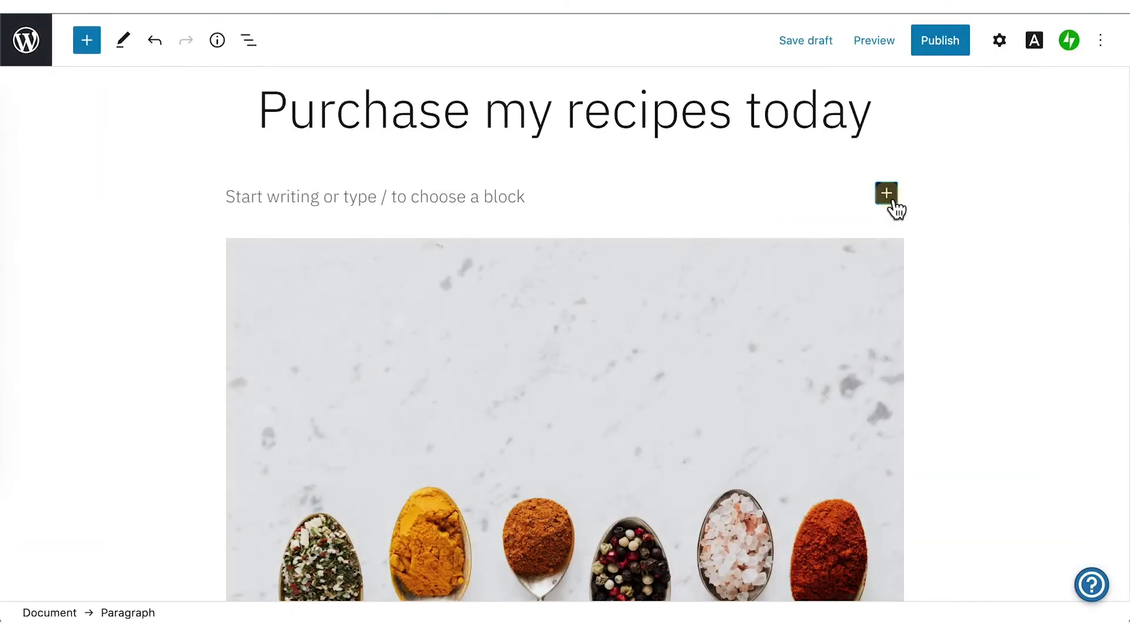
Insert a Payments block under the page title and type '$15/month for my recipe'
left_click(886, 194)
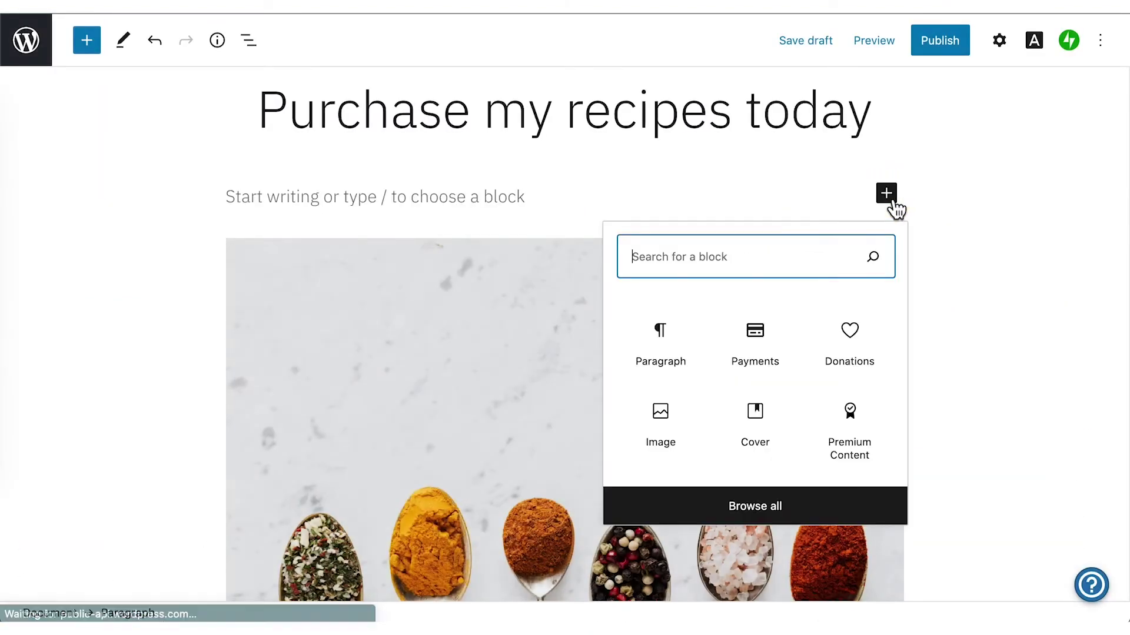
type("payments")
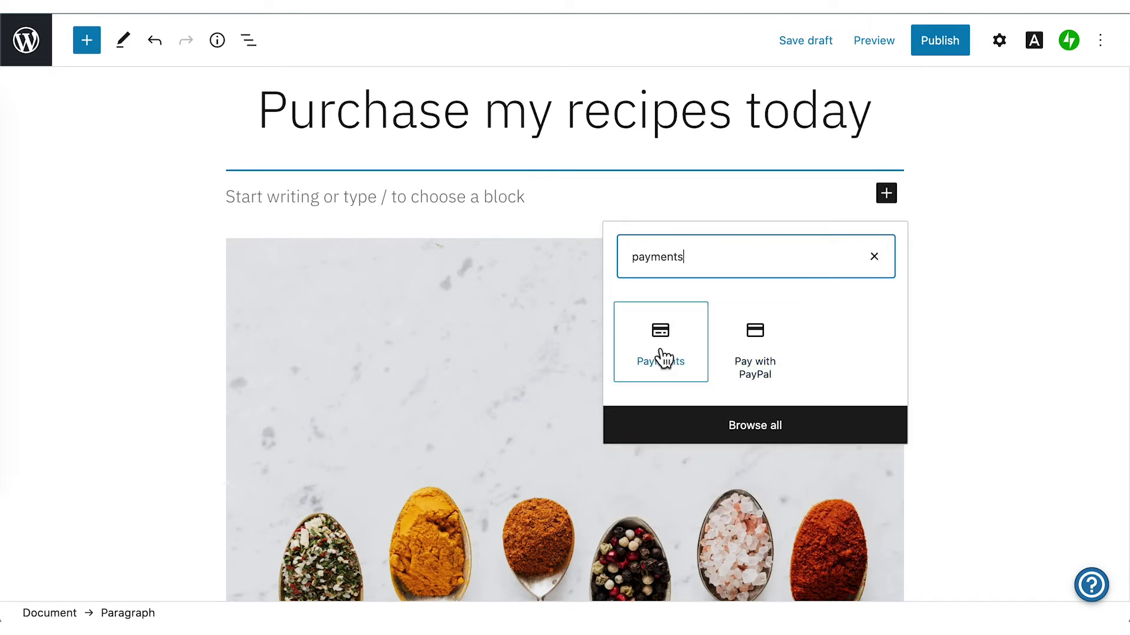
left_click(661, 356)
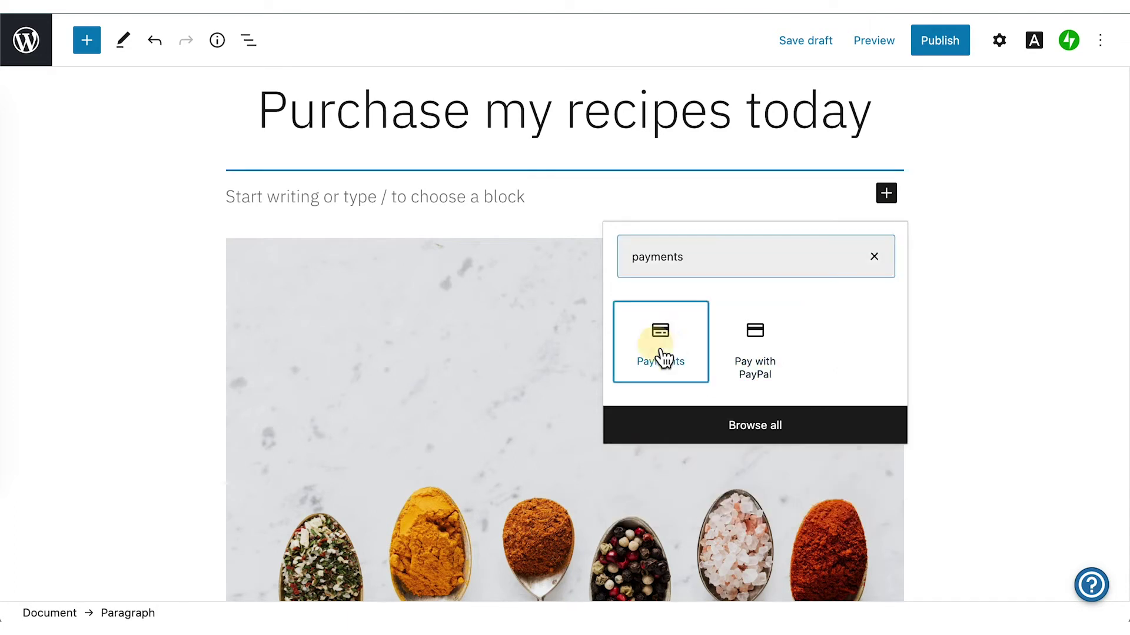
scroll(659, 350, "down", 5)
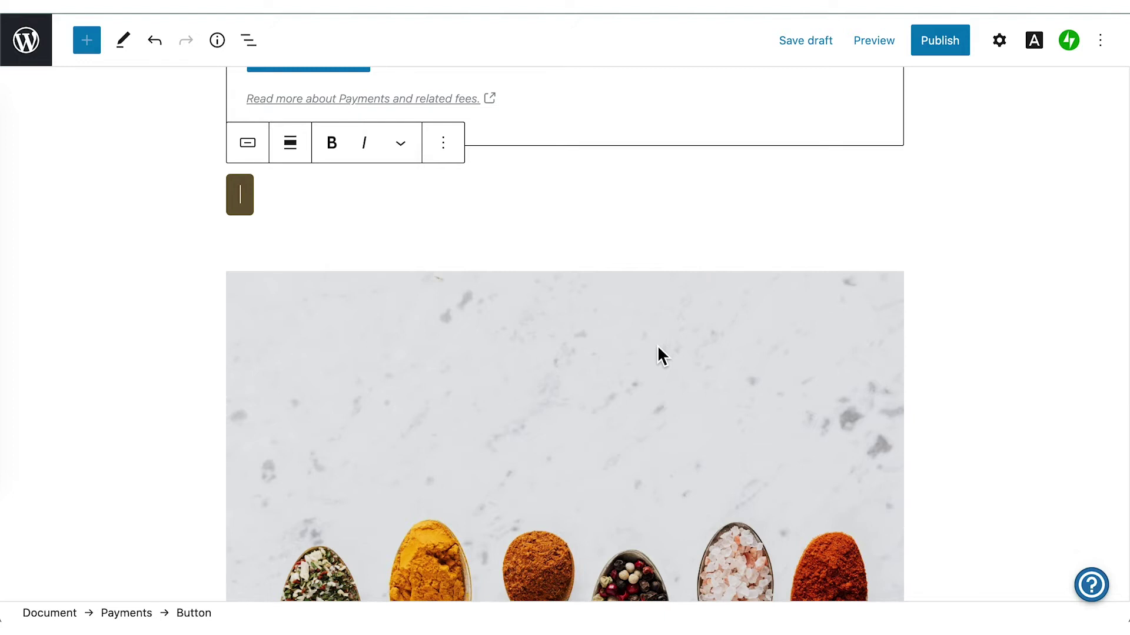
type("$15/")
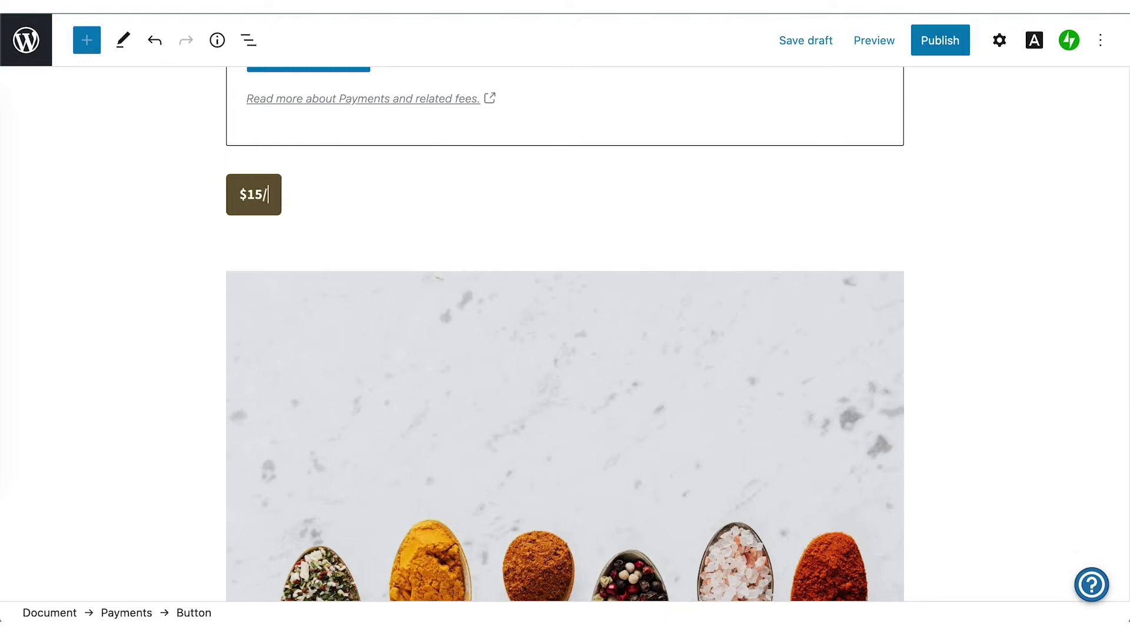
type("month for m")
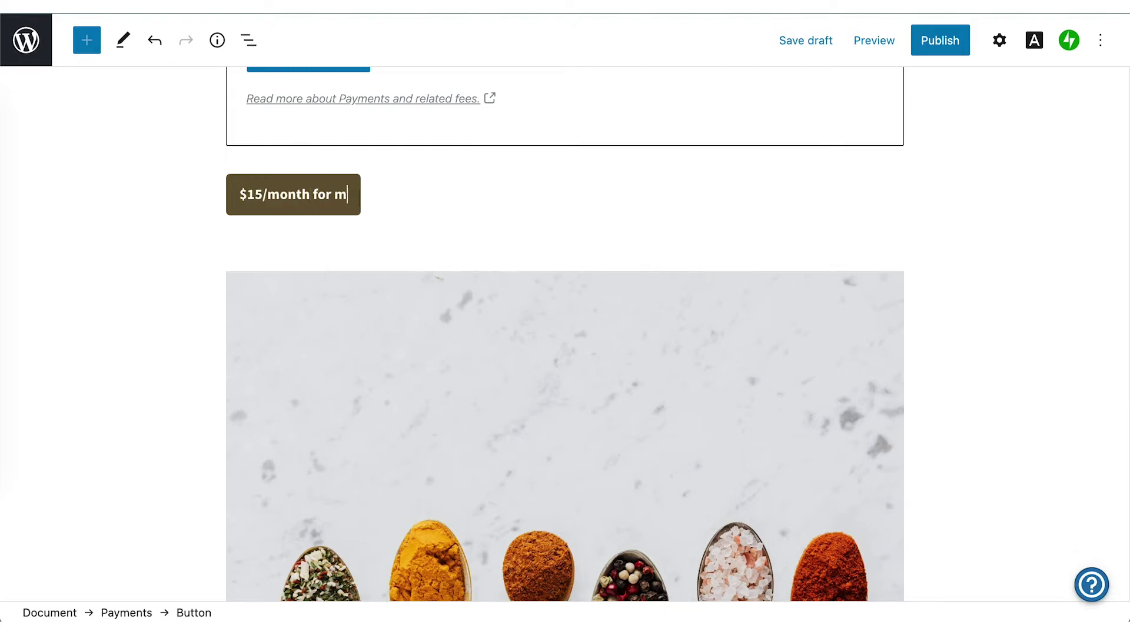
type("y recipes")
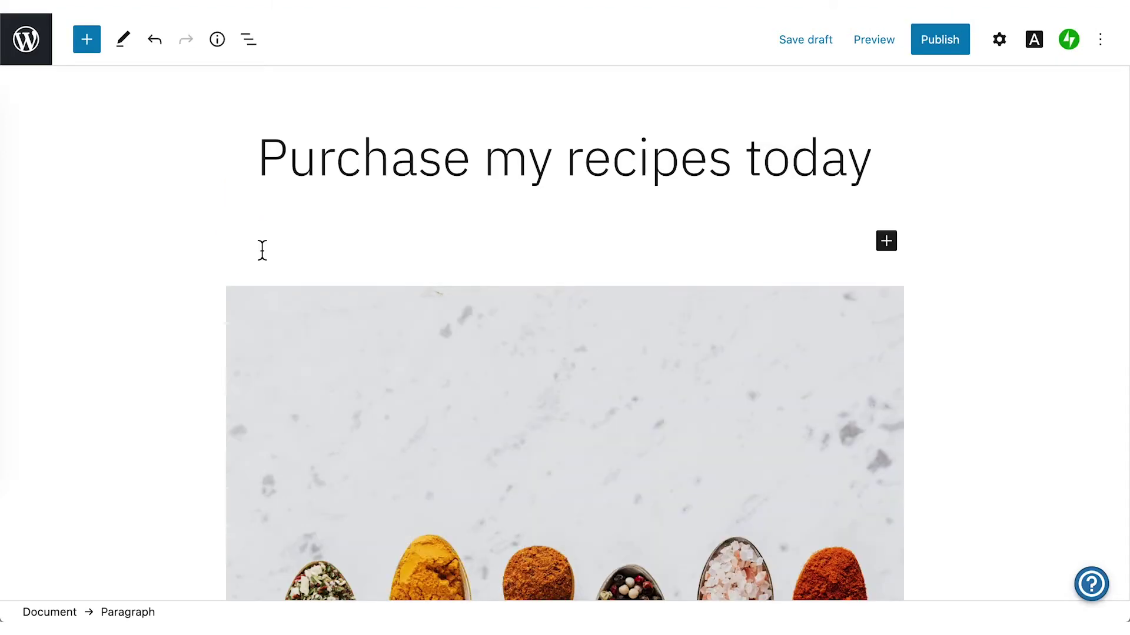
Add a Payments block with /payments and start connecting the site to Stripe
type("/")
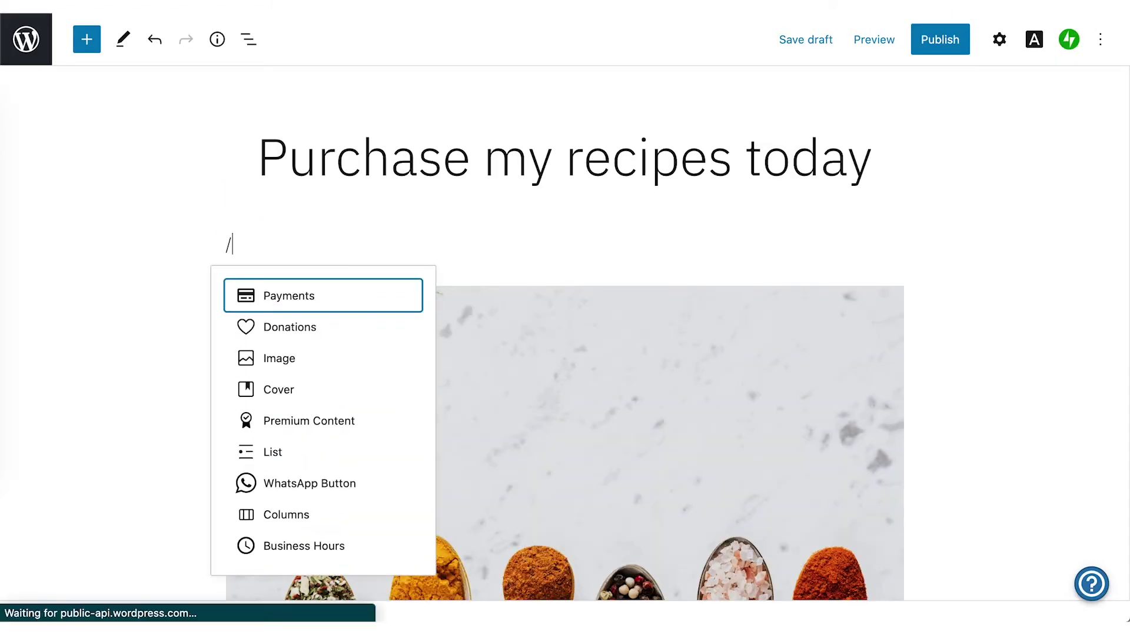
type("payments")
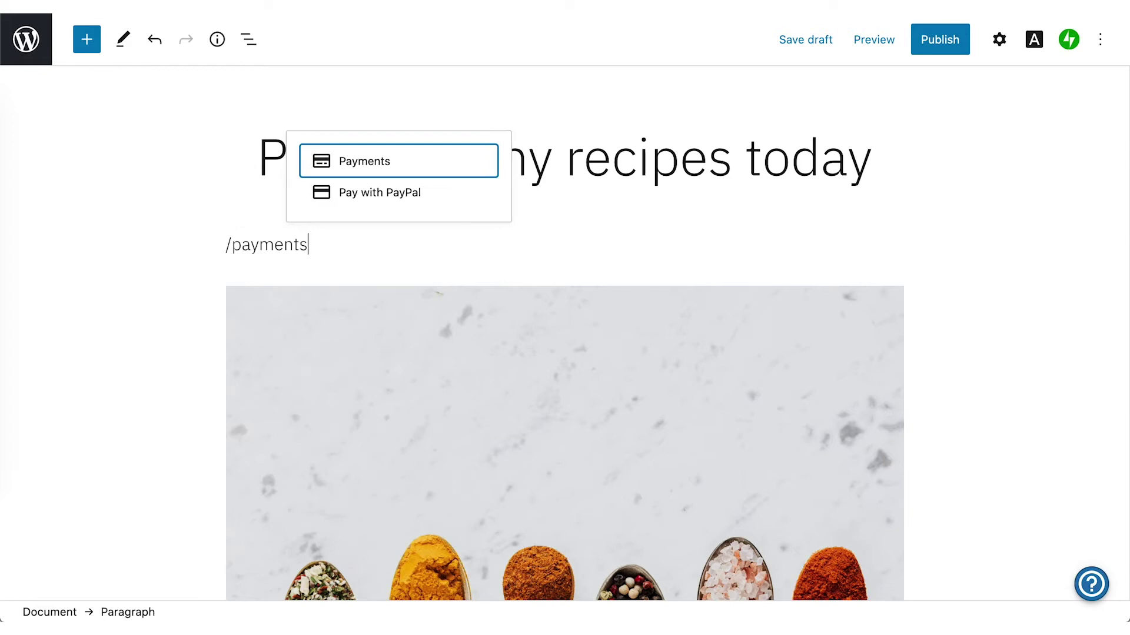
key("Return")
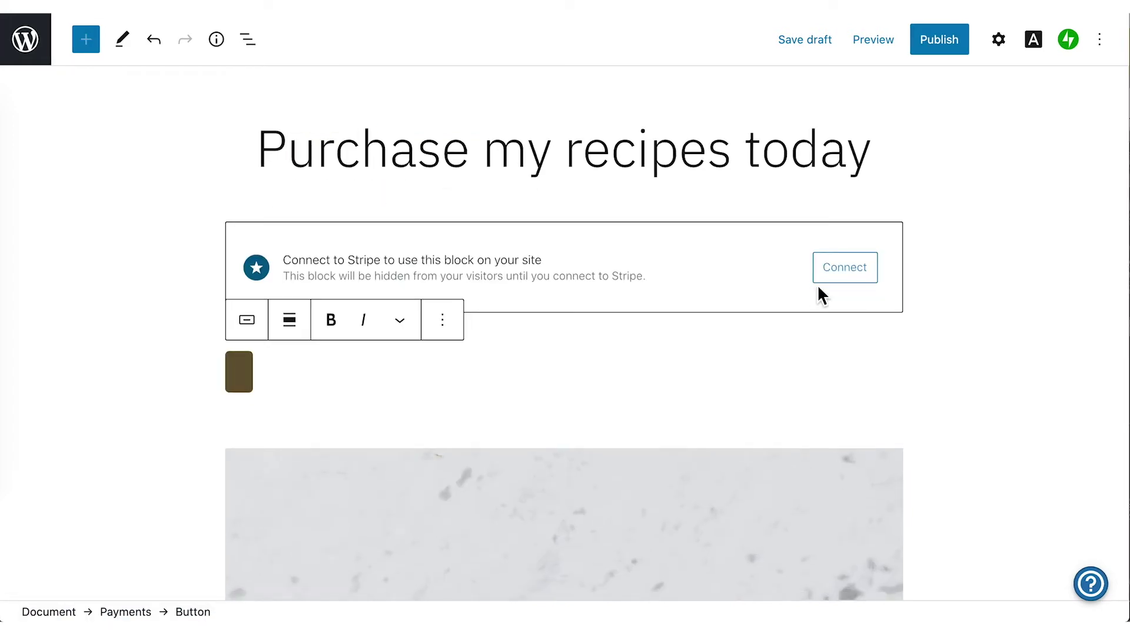
left_click(826, 285)
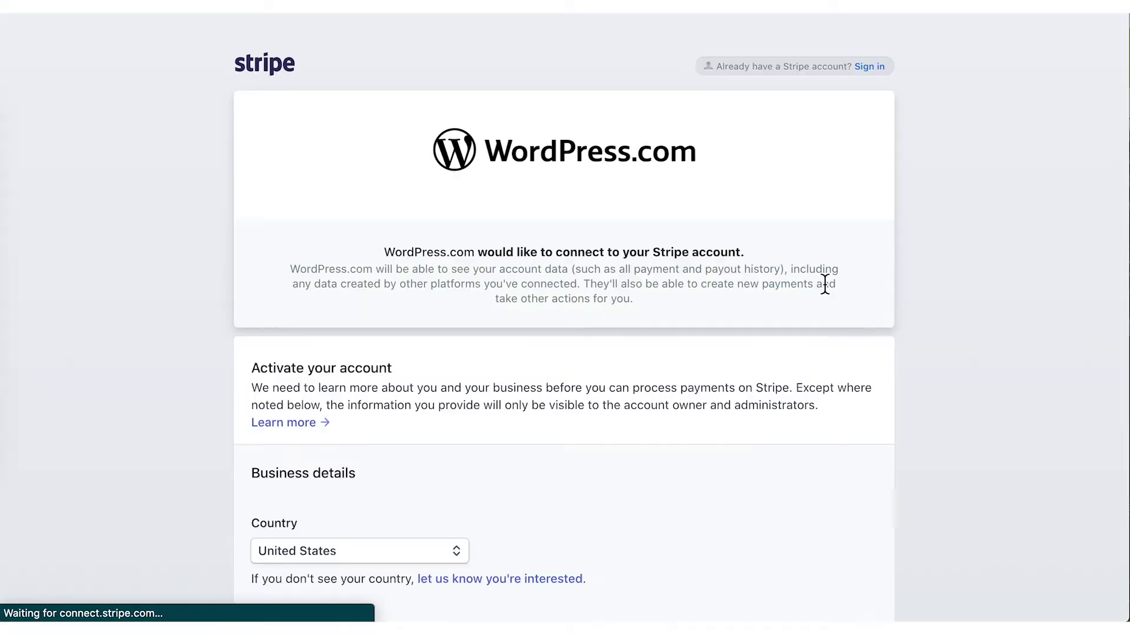
Scroll through Stripe's 'Activate your account' form
scroll(824, 284, "down", 6)
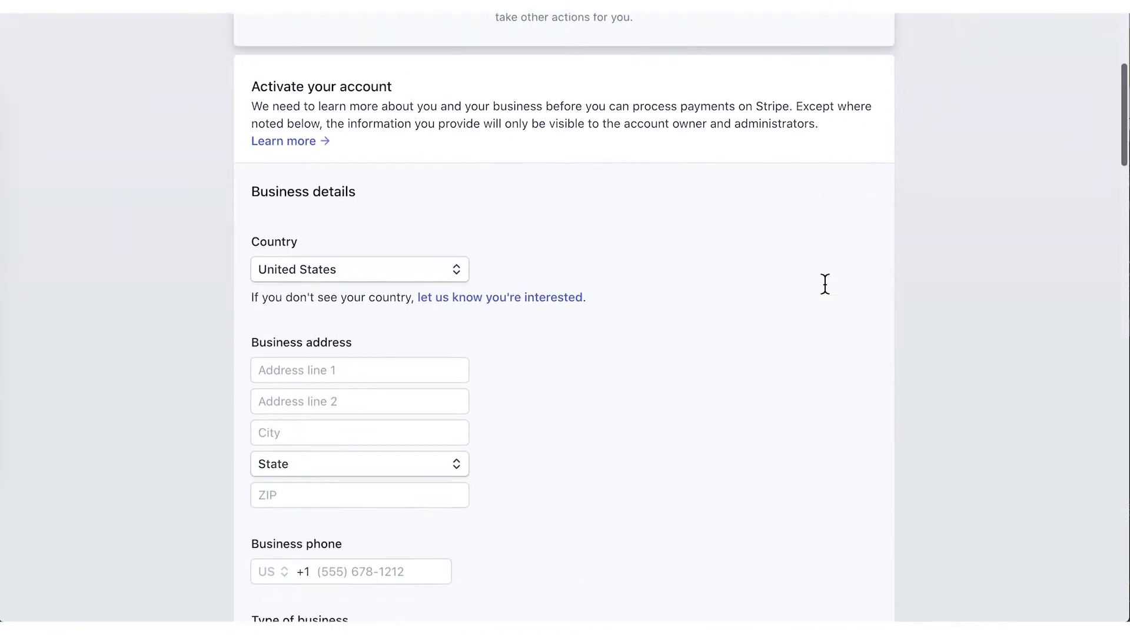
scroll(825, 283, "down", 15)
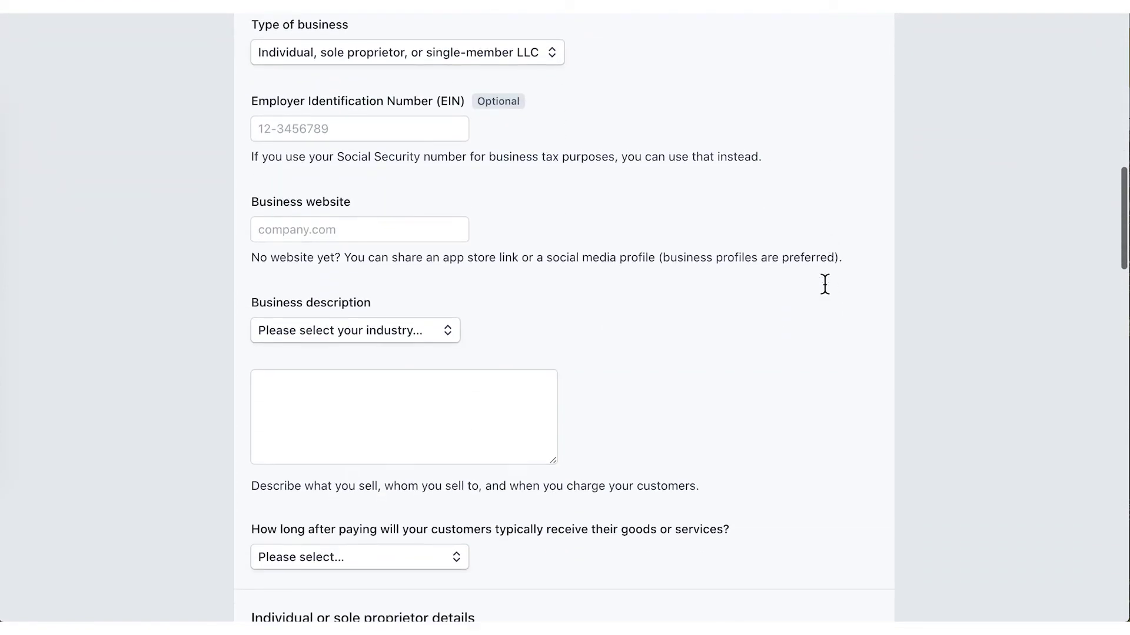
scroll(824, 285, "down", 13)
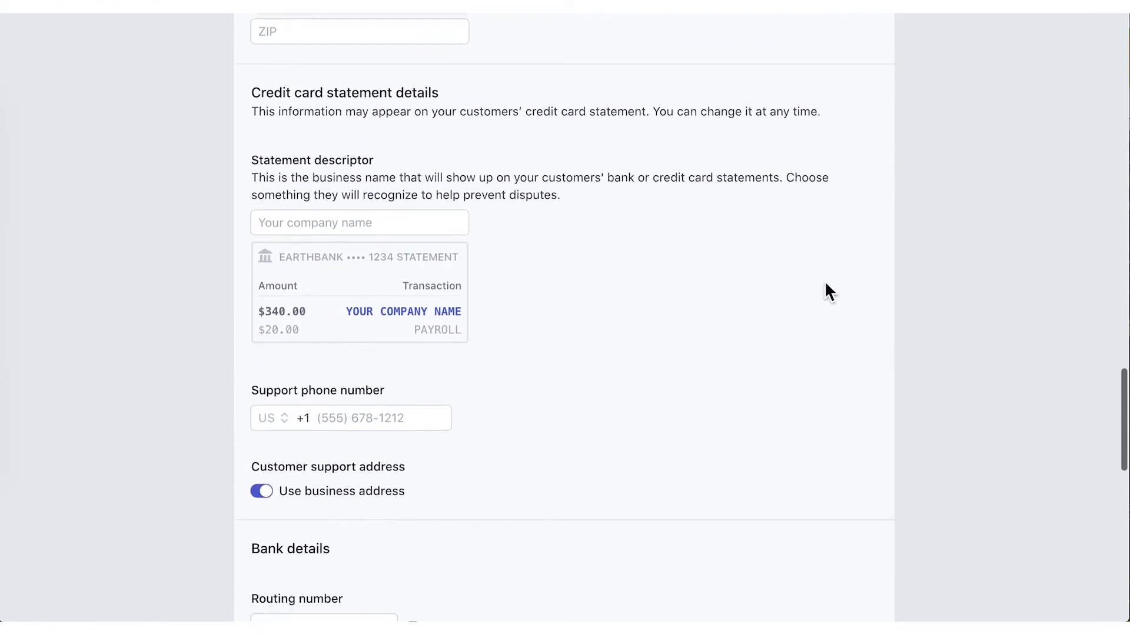
scroll(824, 283, "down", 12)
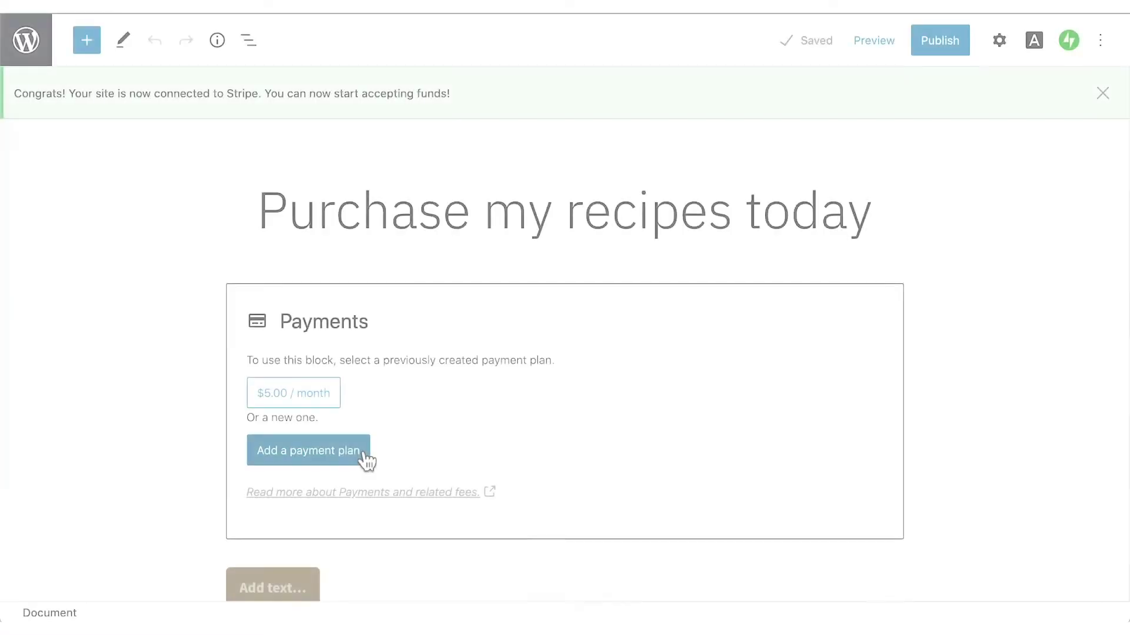
Add a one-time C$20 payment plan in Canadian dollars to the Payments block
left_click(362, 455)
scroll(362, 452, "down", 3)
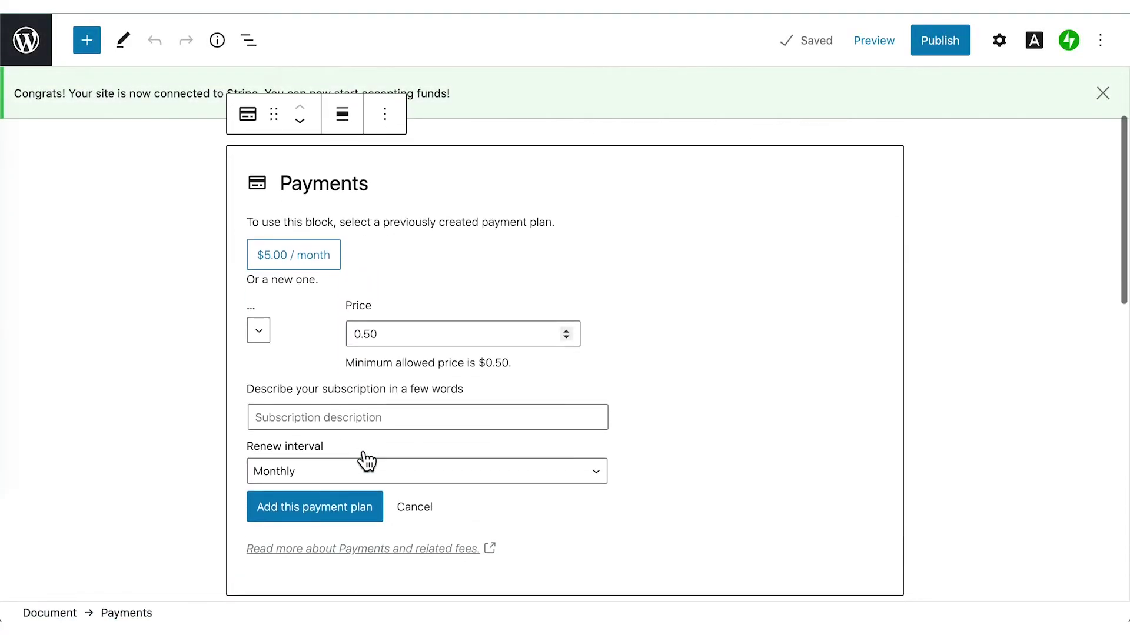
left_click(259, 331)
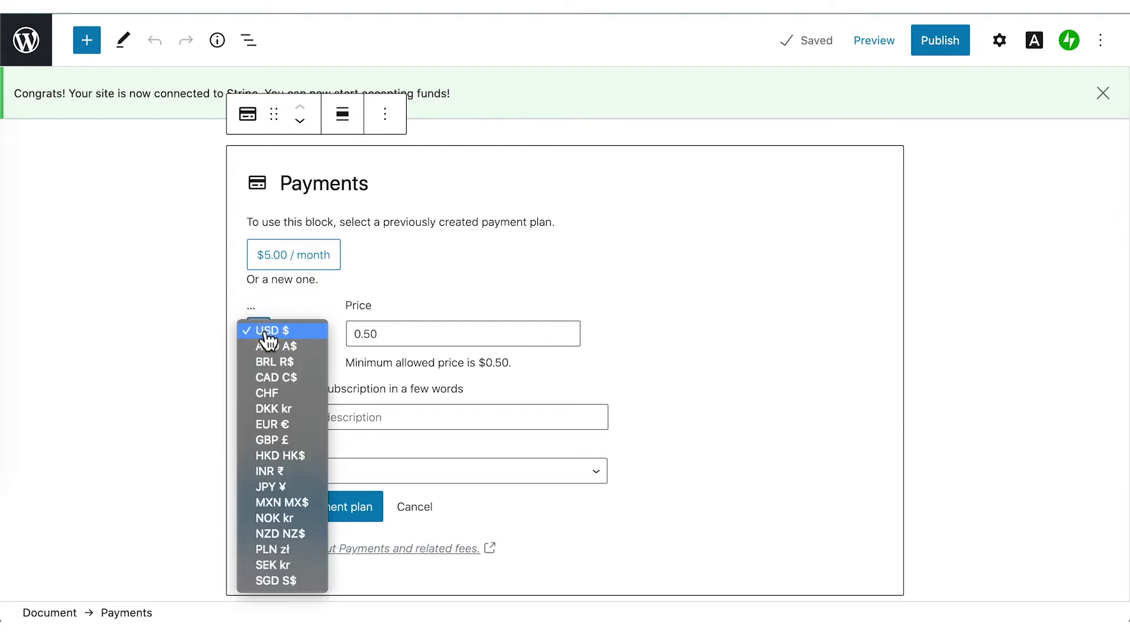
left_click(277, 379)
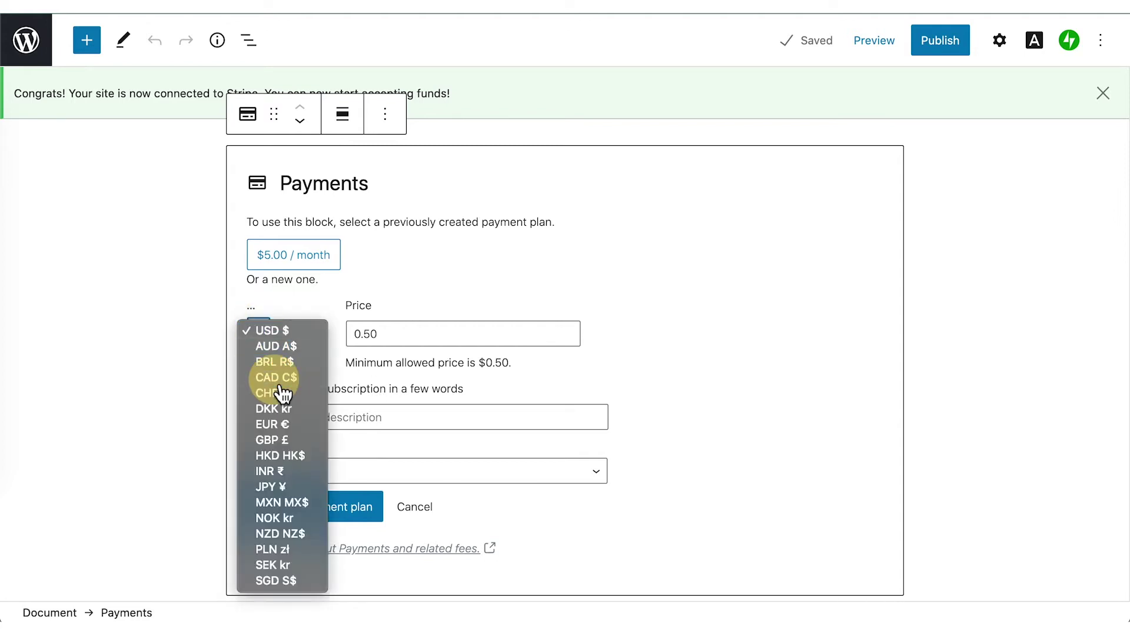
left_click(420, 347)
key("ctrl+a")
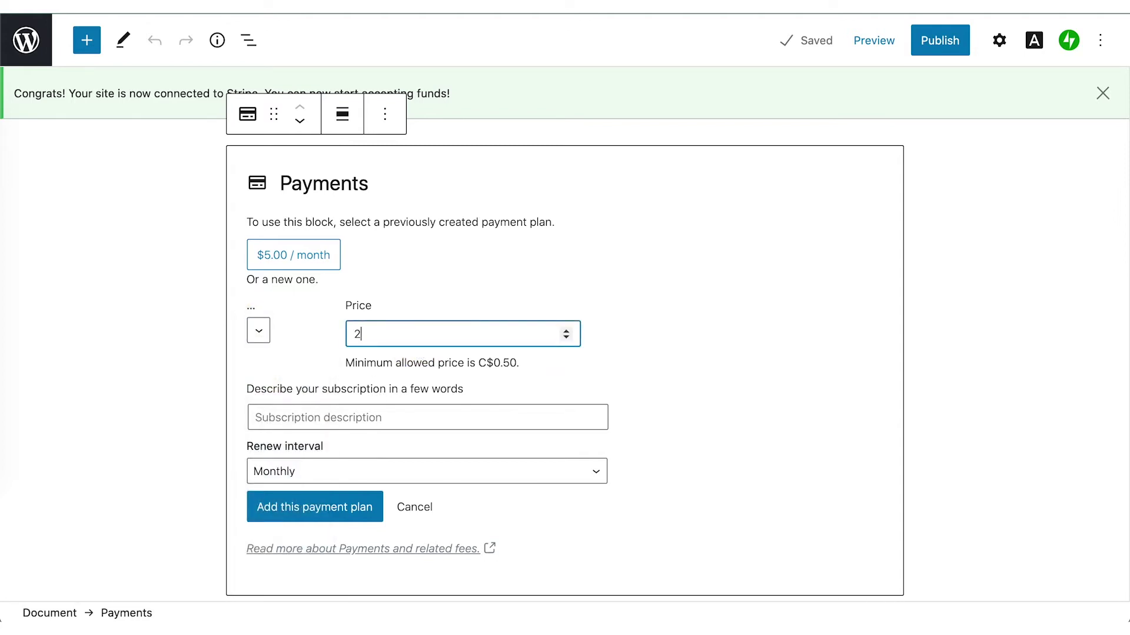
key("Tab")
left_click(420, 482)
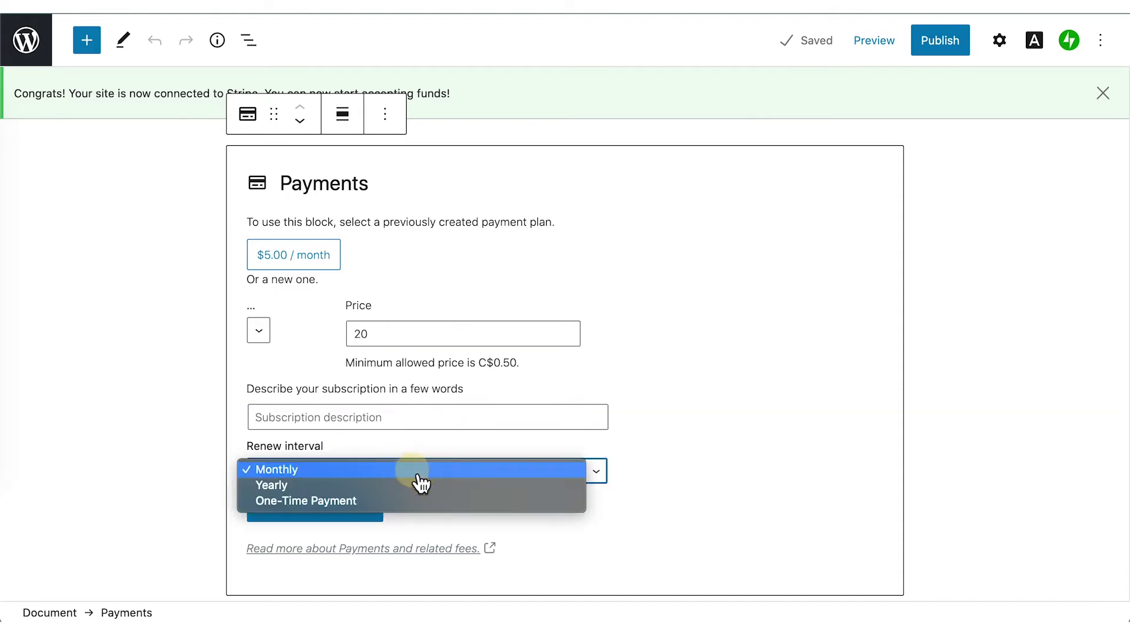
left_click(420, 503)
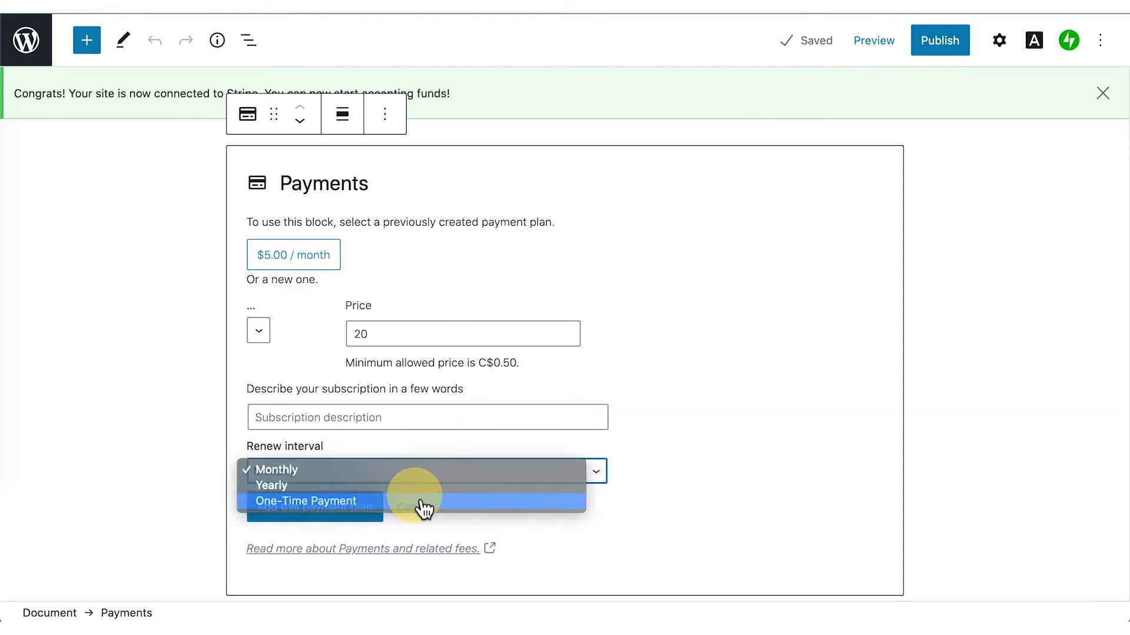
left_click(440, 419)
type("Recipe delivery!")
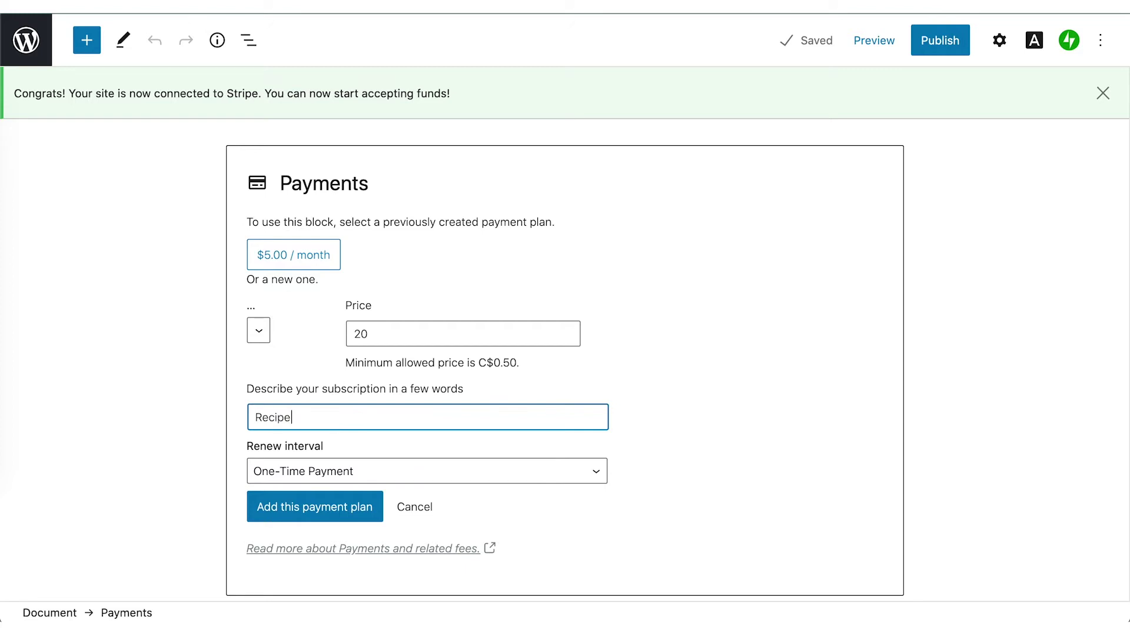
left_click(363, 513)
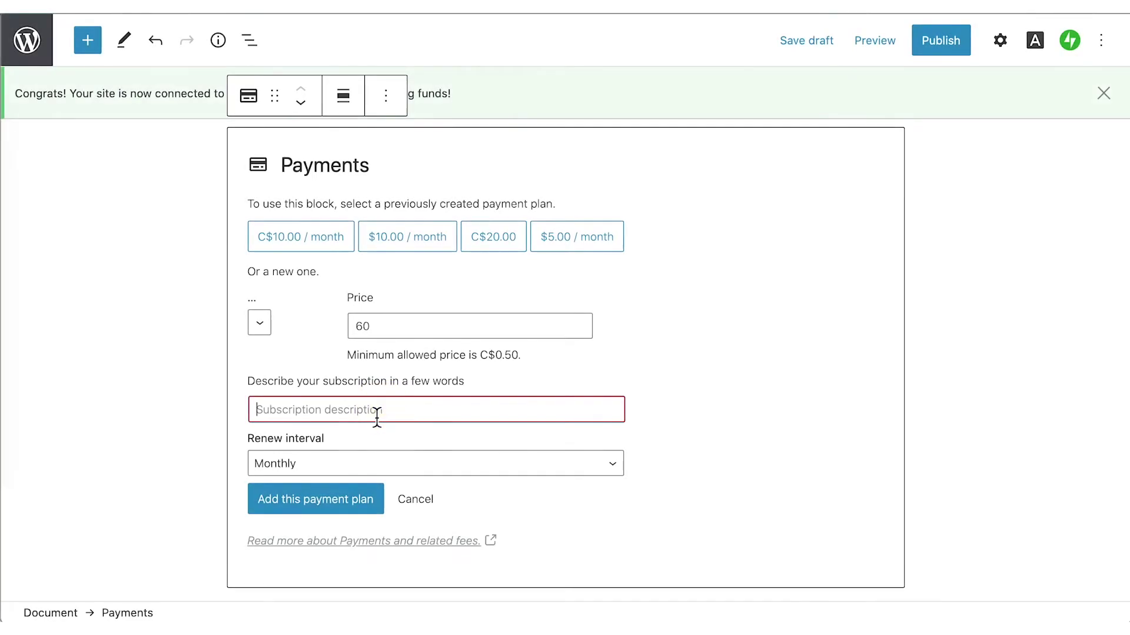
Add a yearly C$60 plan, 'Annual recipe membership - delivered weekly'
left_click(376, 412)
type("A")
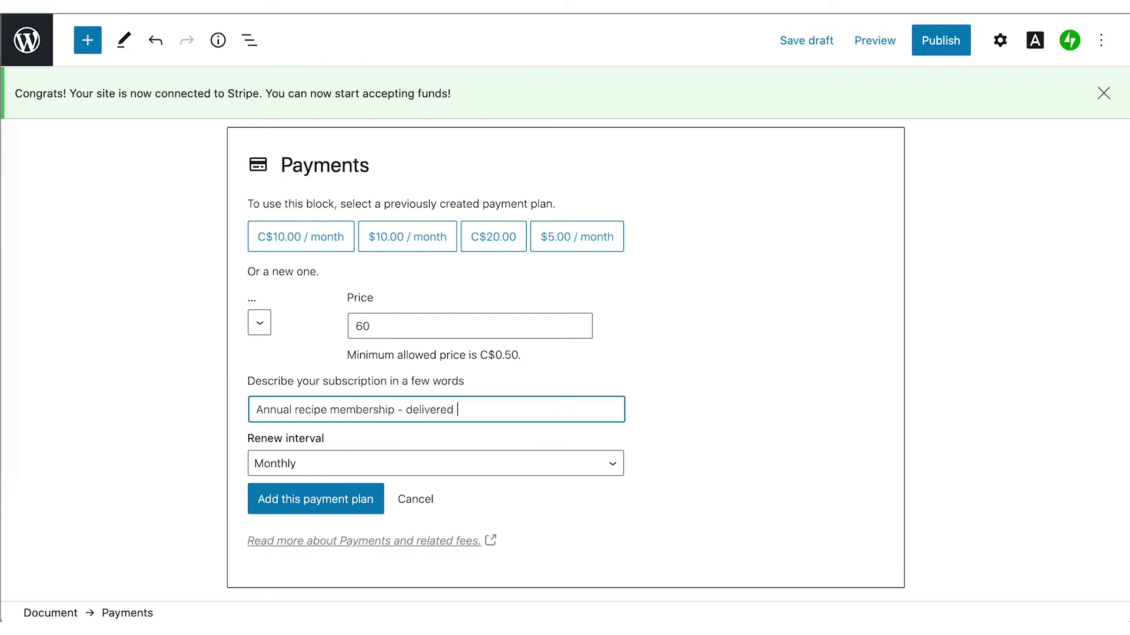
left_click(359, 470)
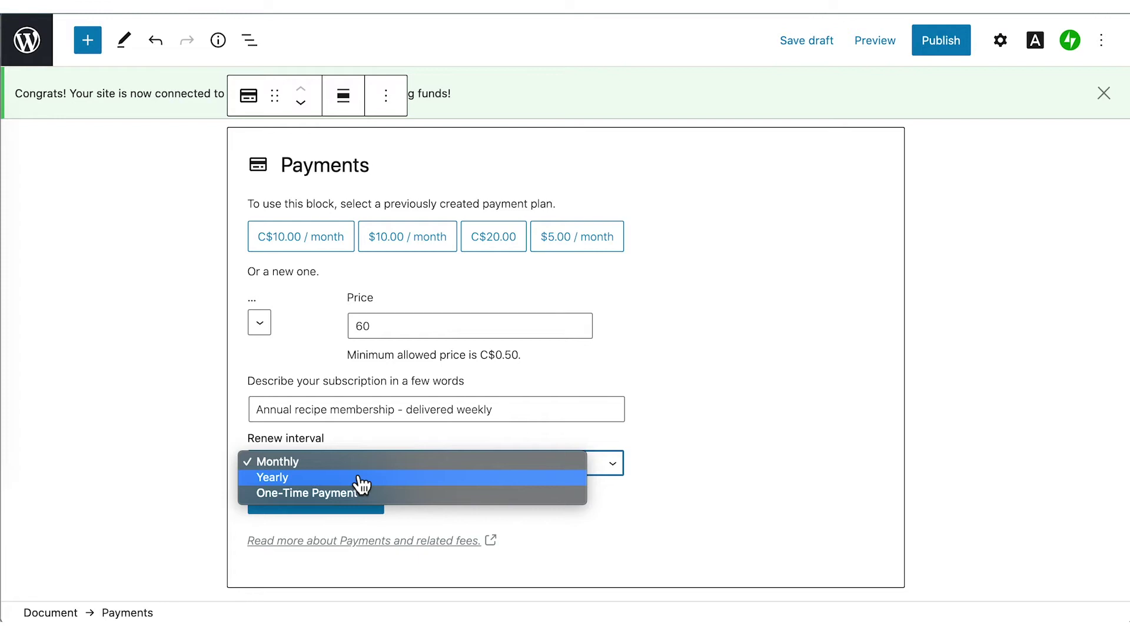
left_click(362, 478)
left_click(353, 497)
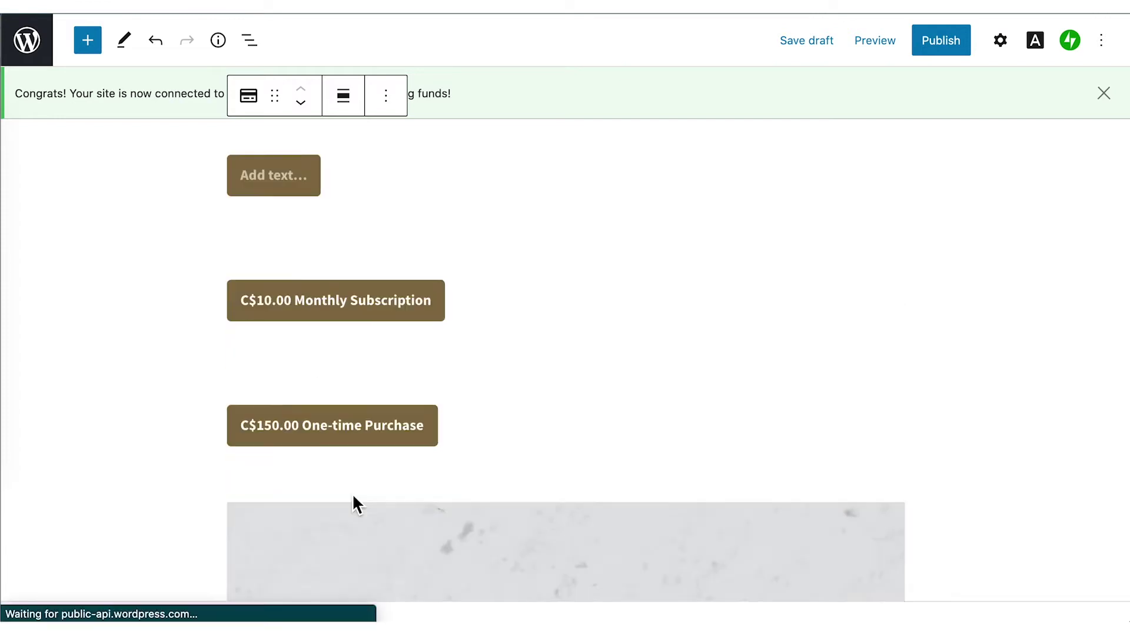
Replace 'Contribution' on the C$60.00 button with 'Annual Subcription'
left_click(316, 180)
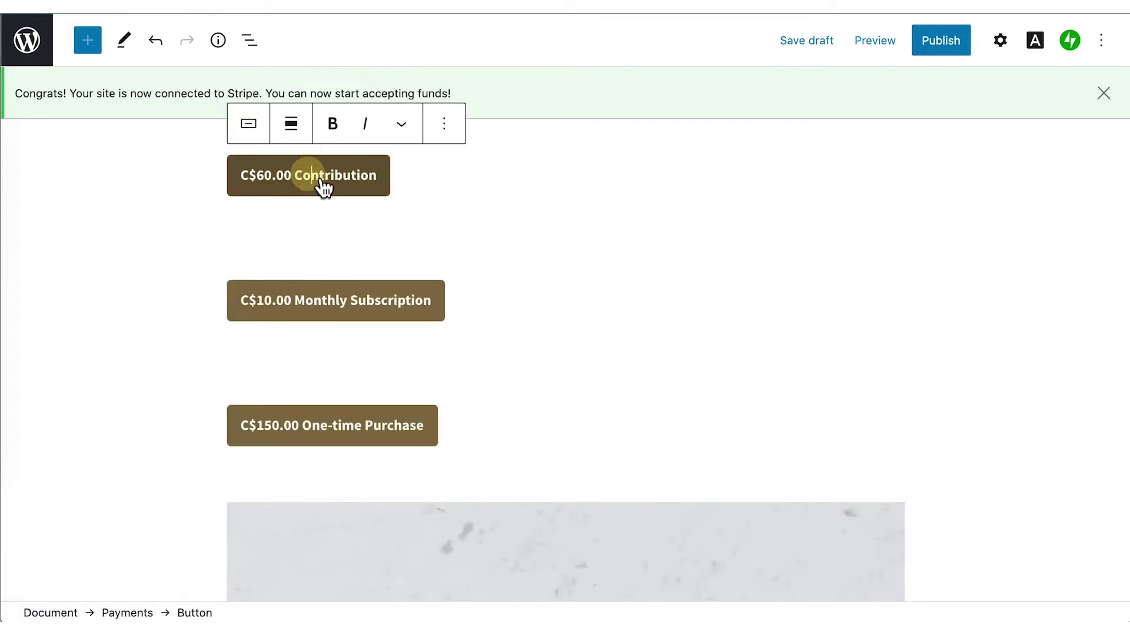
double_click(325, 180)
type("Annu")
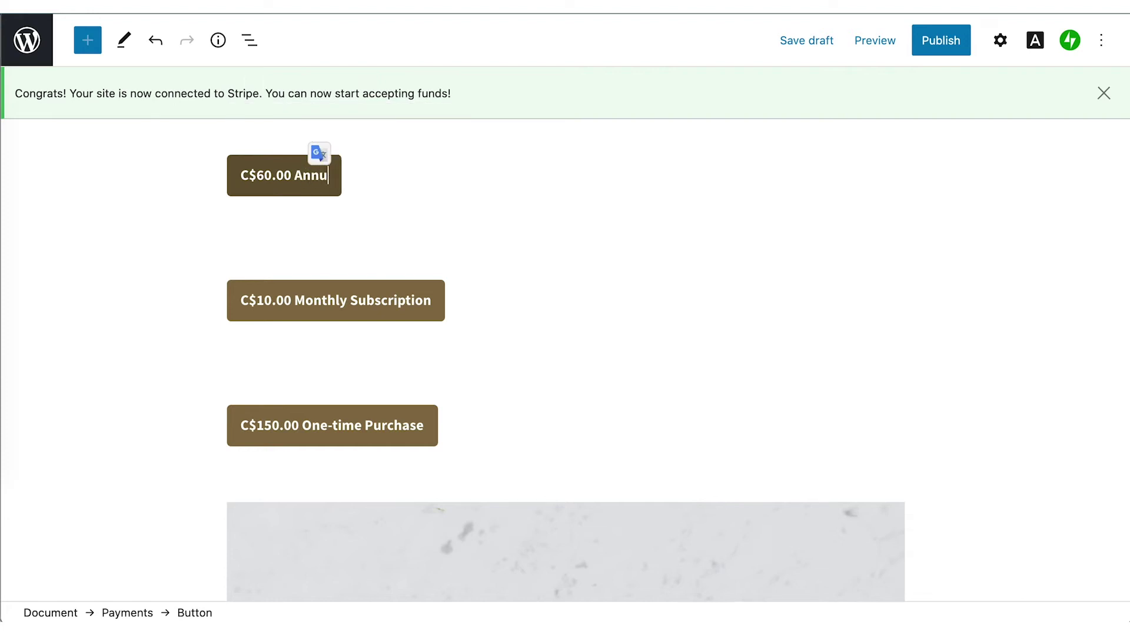
type("al Subcription")
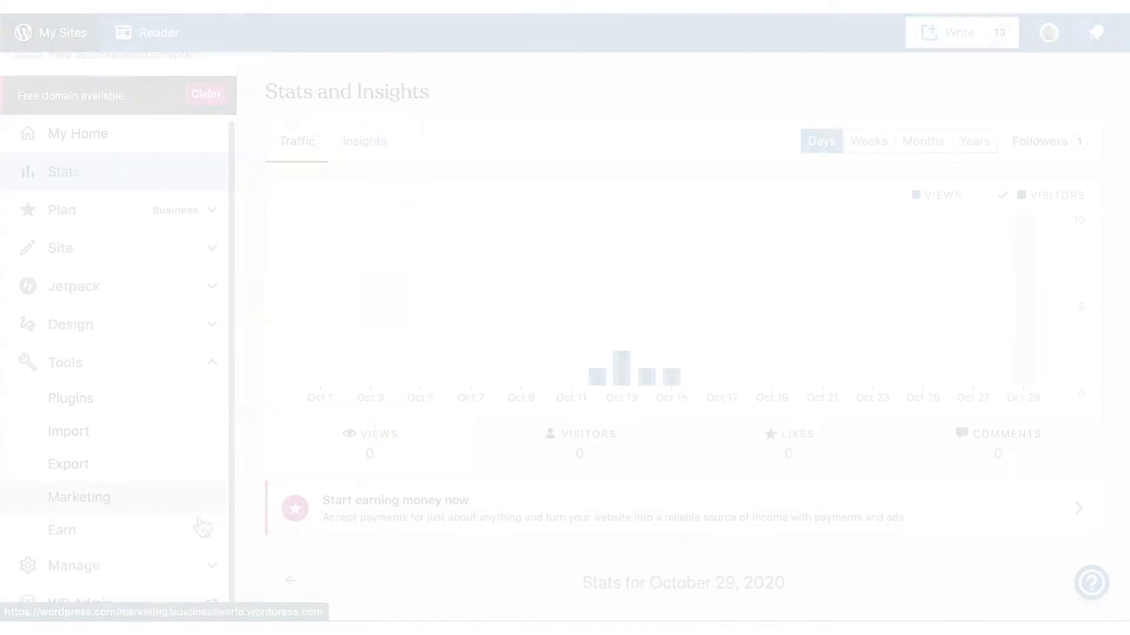
Open the C$60.00 annual plan for editing from Earn's payment plans list
left_click(198, 532)
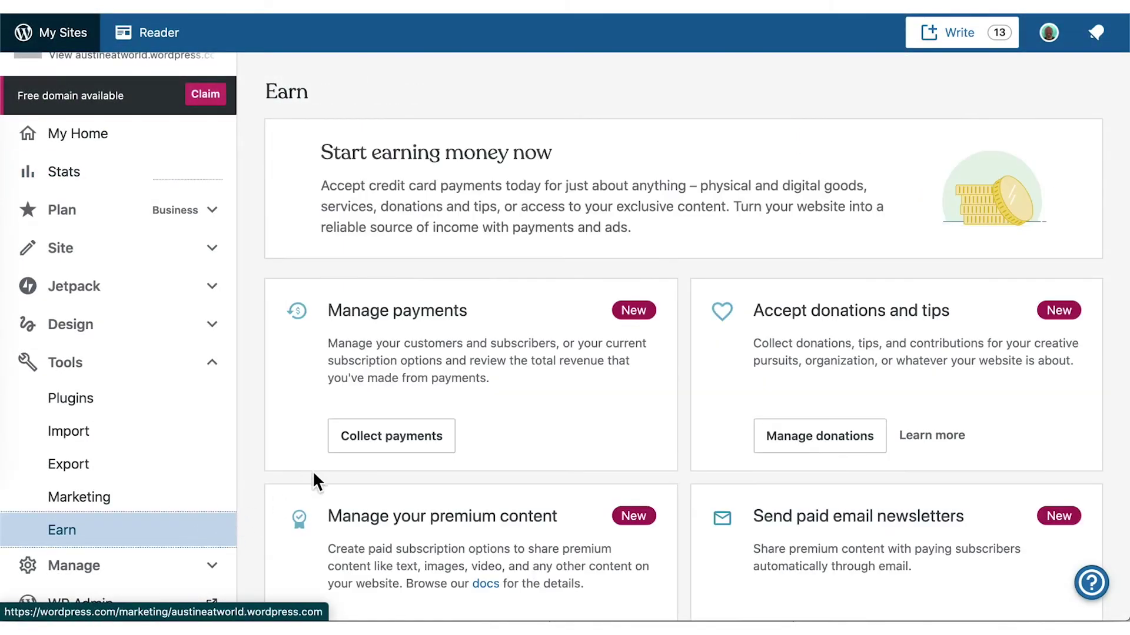
left_click(371, 441)
scroll(369, 442, "down", 1)
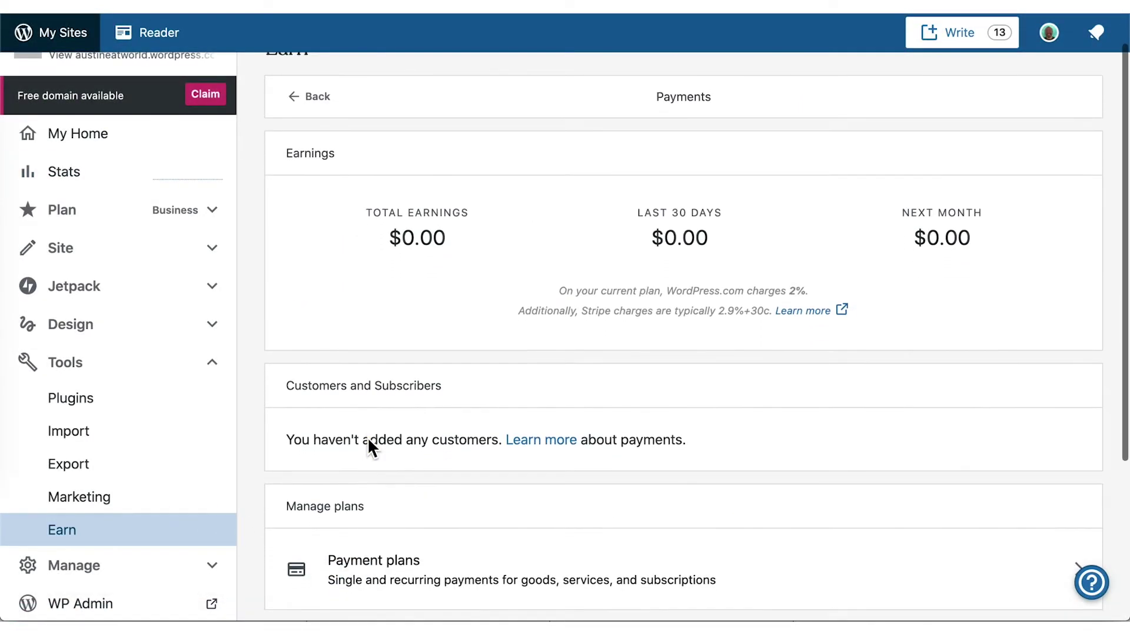
scroll(368, 437, "down", 3)
left_click(367, 437)
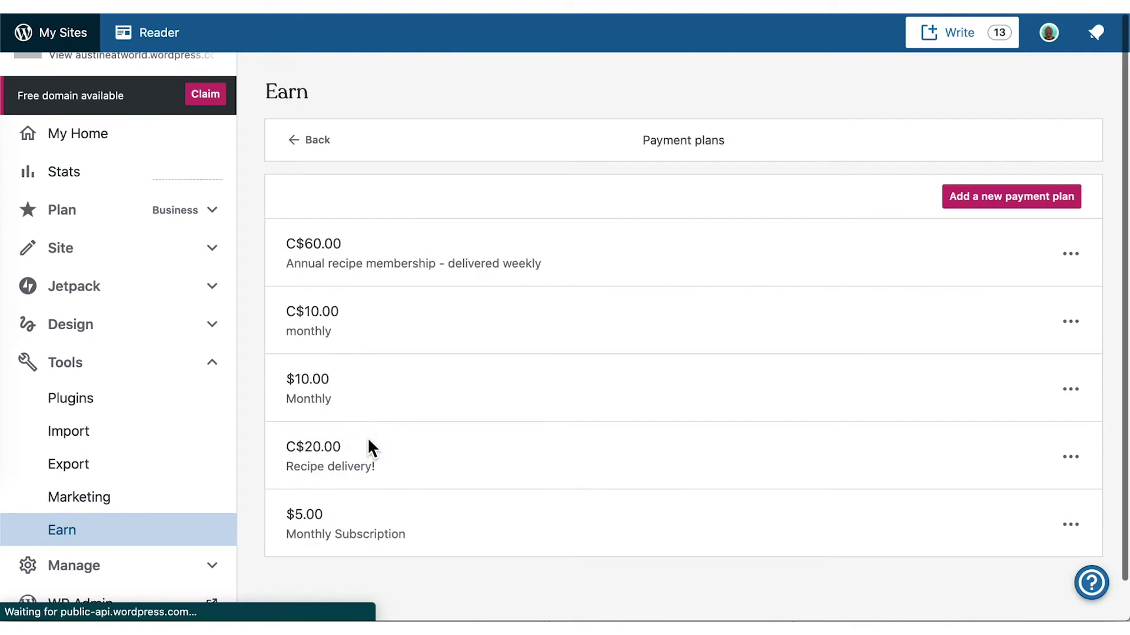
scroll(368, 447, "down", 1)
scroll(367, 447, "up", 1)
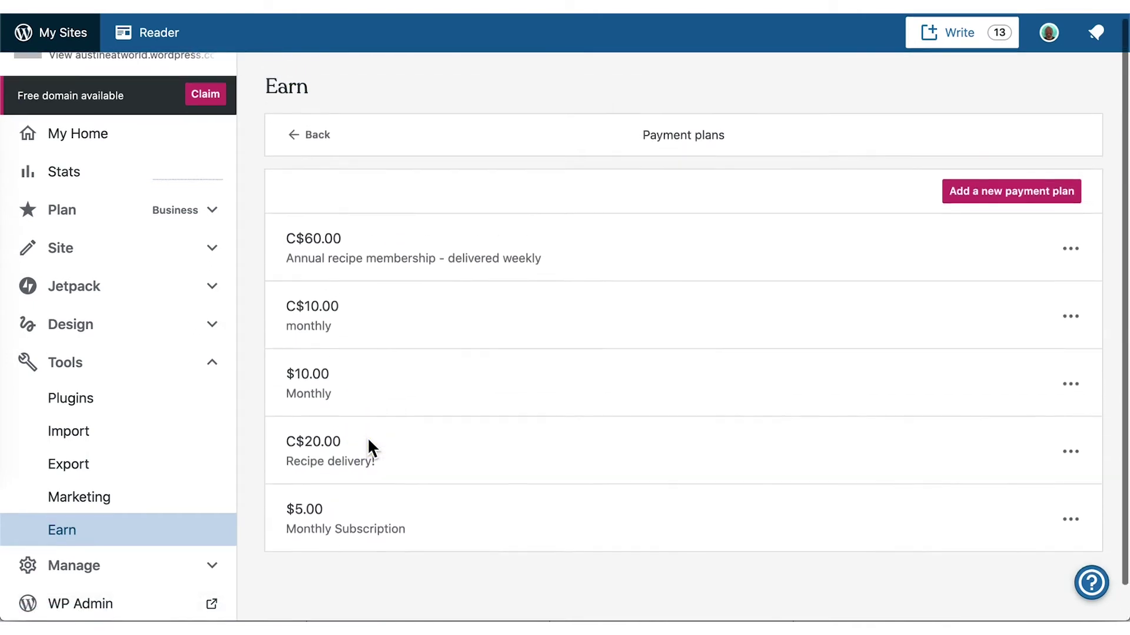
left_click(1072, 257)
left_click(1057, 297)
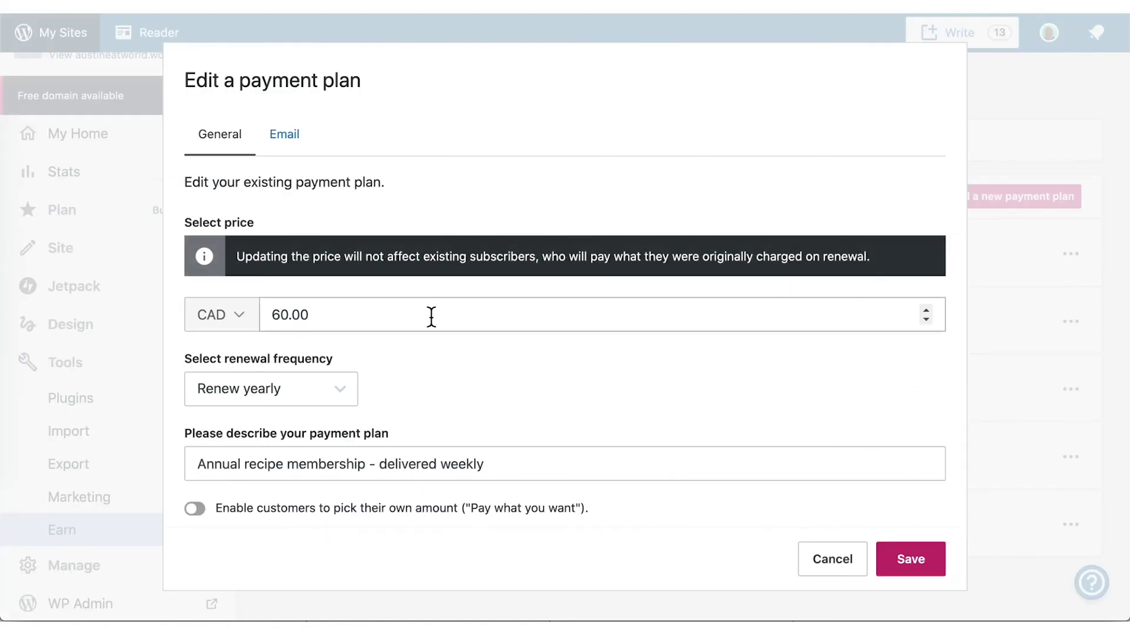
Change the plan's price to C$80.00, enable Pay what you want, and save
left_click(282, 319)
key("BackSpace")
type("8")
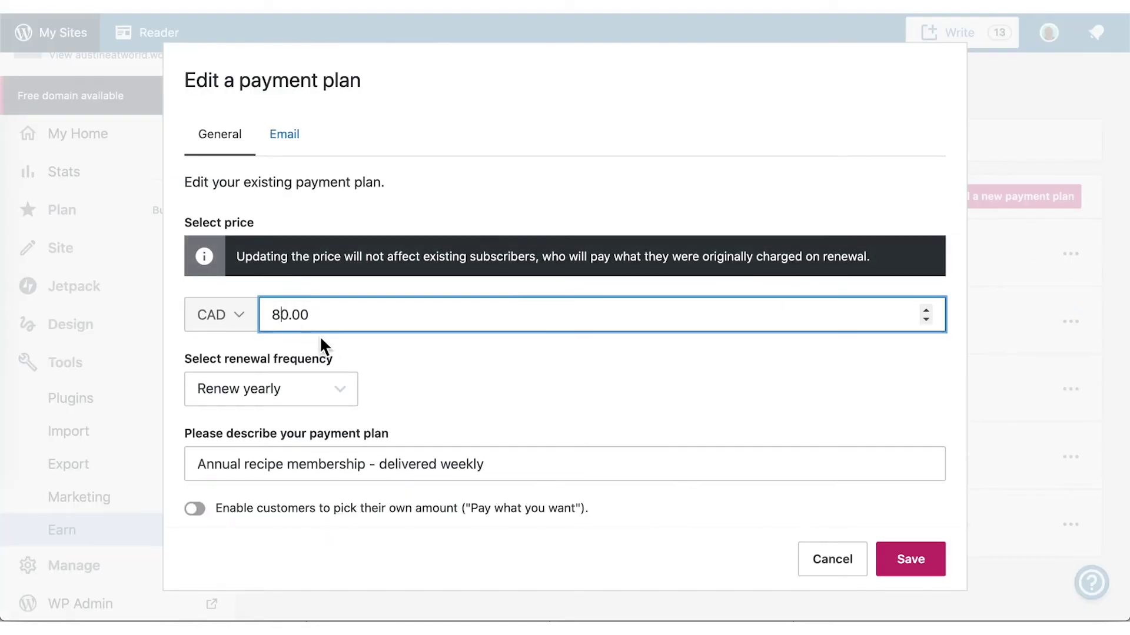
left_click(474, 516)
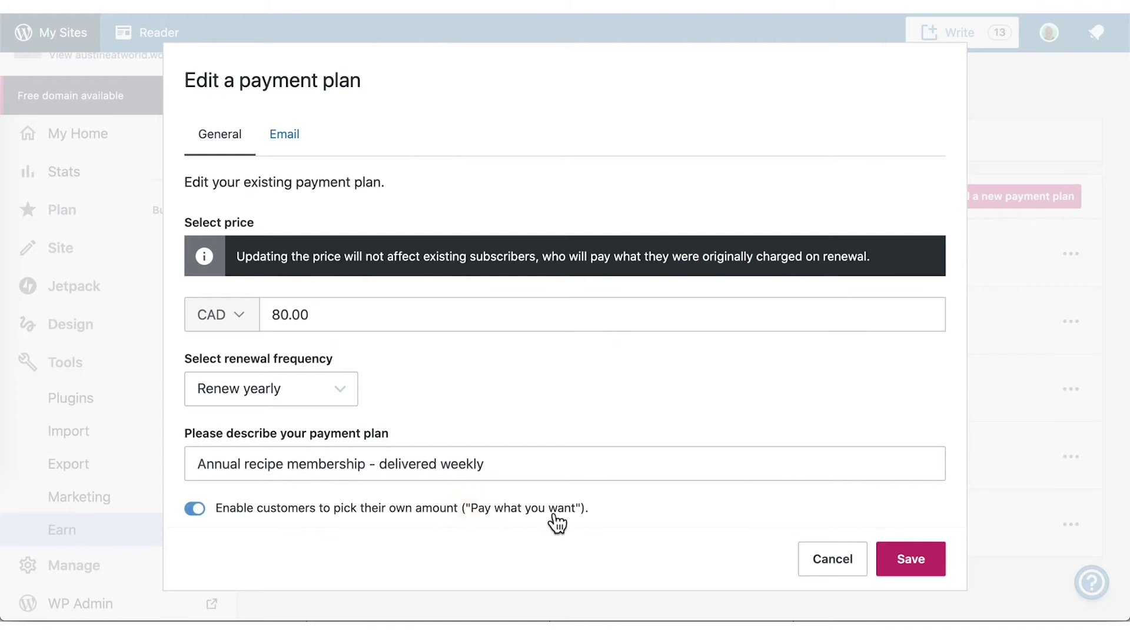
left_click(898, 559)
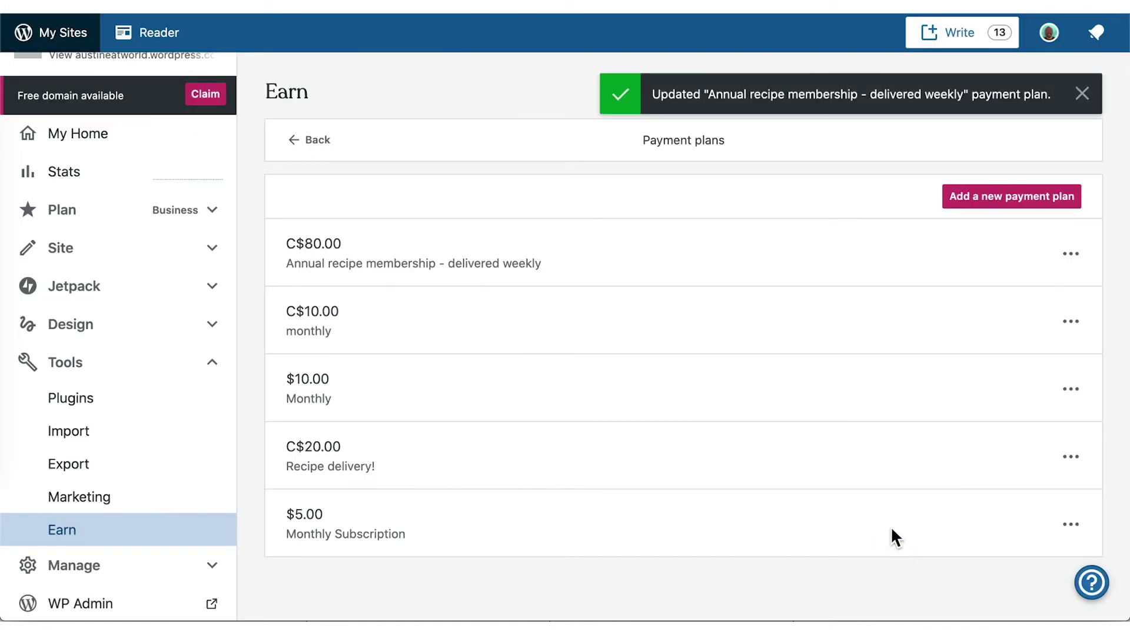
Create and save a C$15 one-time sale plan described 'Special sale on recipes'
left_click(988, 203)
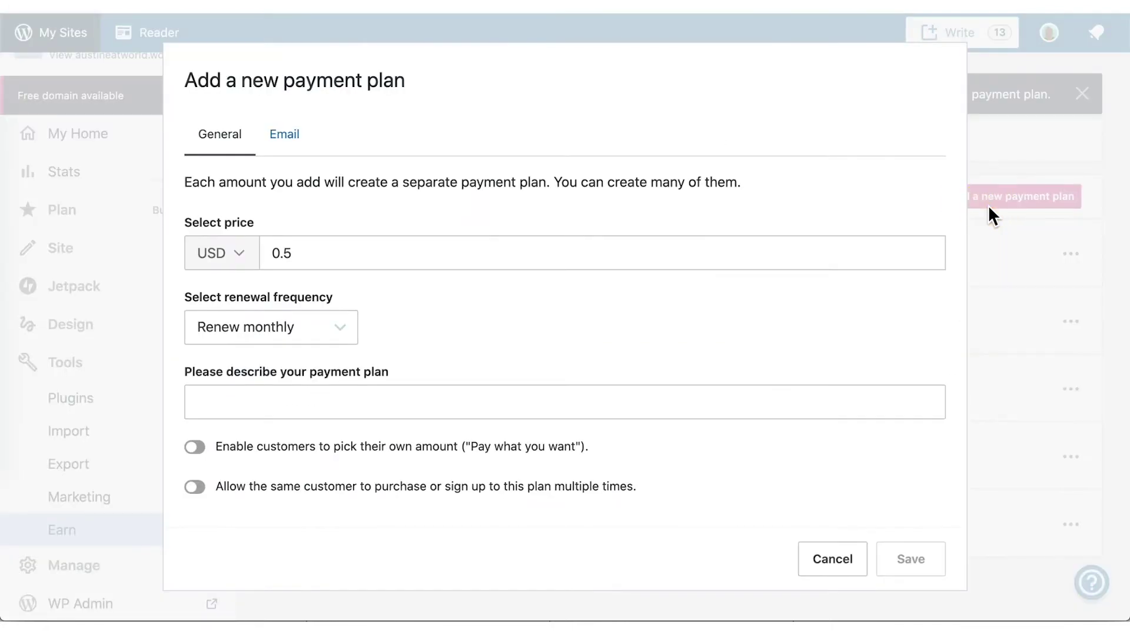
left_click(487, 256)
key("BackSpace")
key("BackSpace")
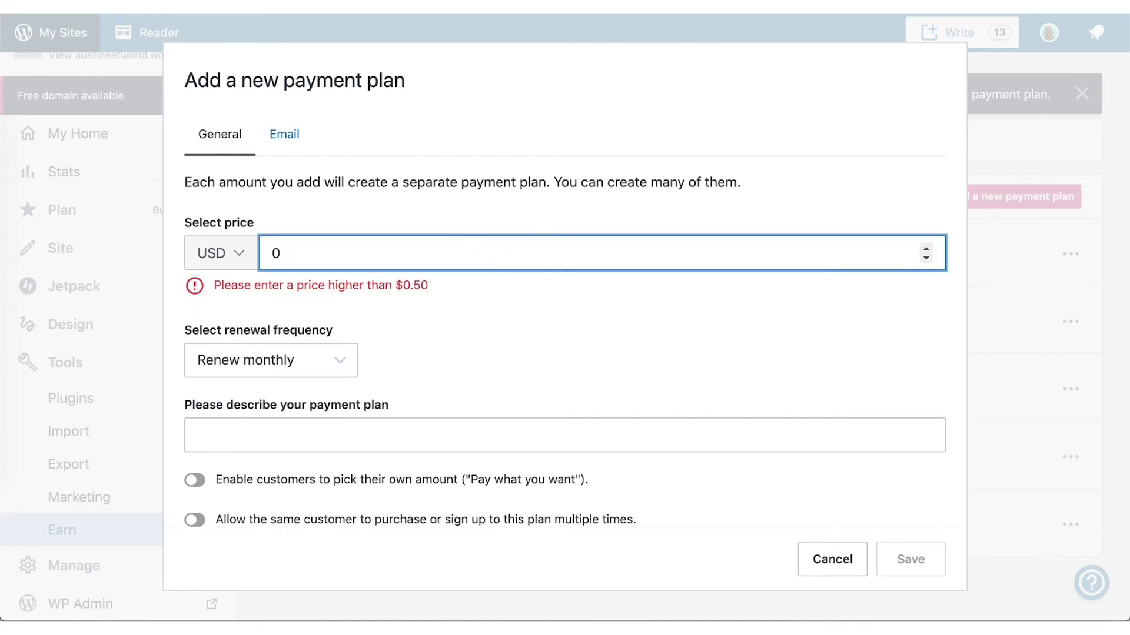
key("BackSpace")
type("15")
left_click(216, 253)
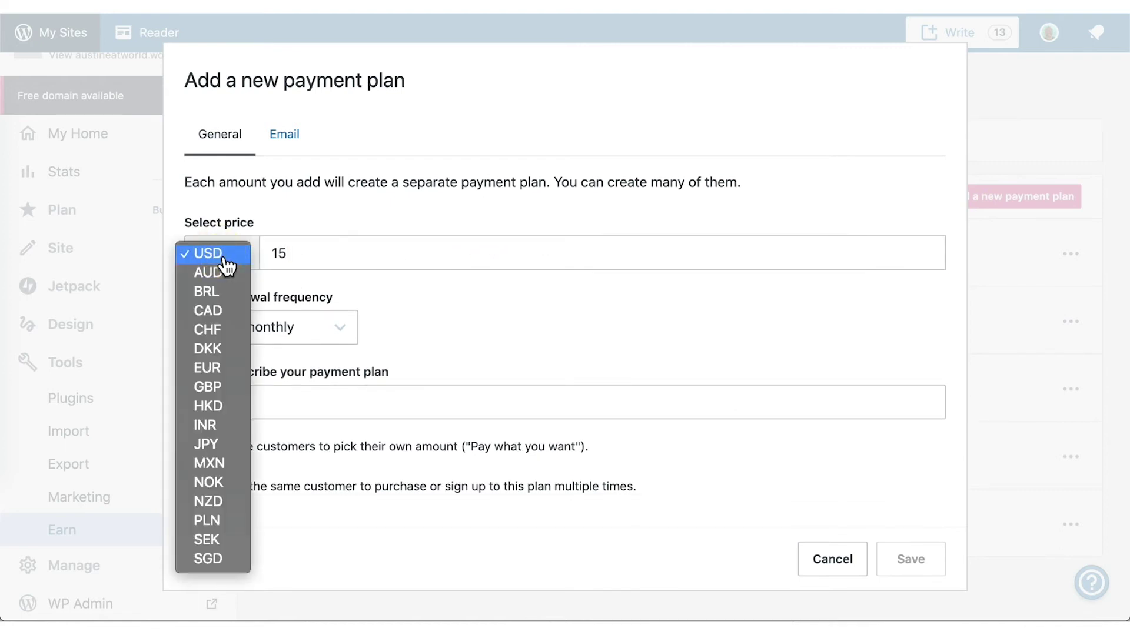
left_click(231, 316)
left_click(272, 335)
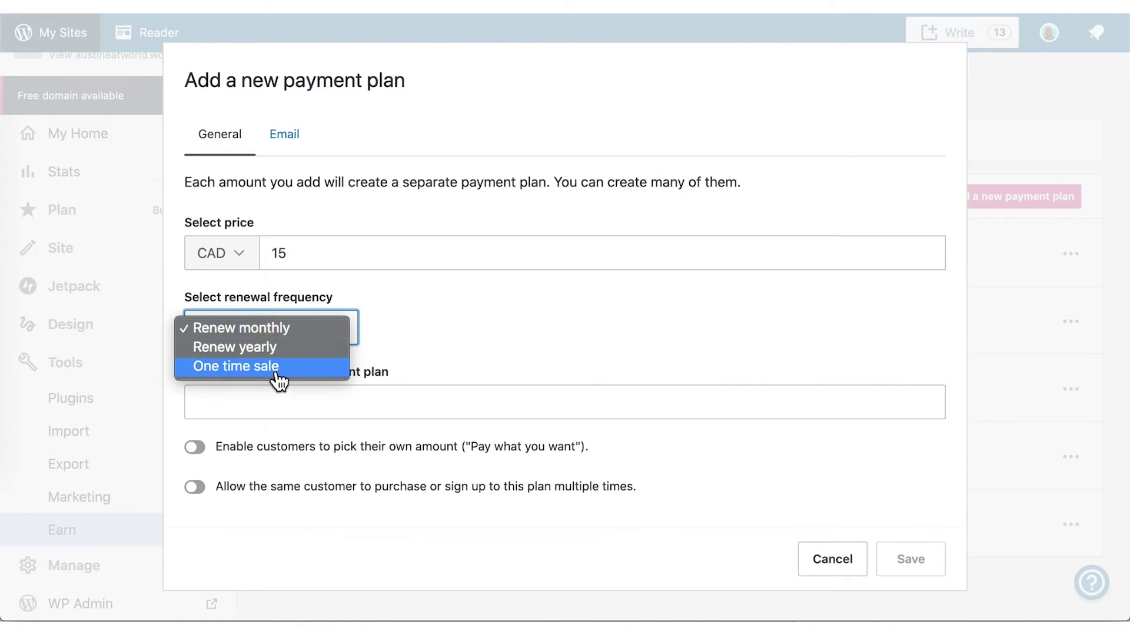
left_click(275, 379)
left_click(275, 398)
type("Special sale on recipes")
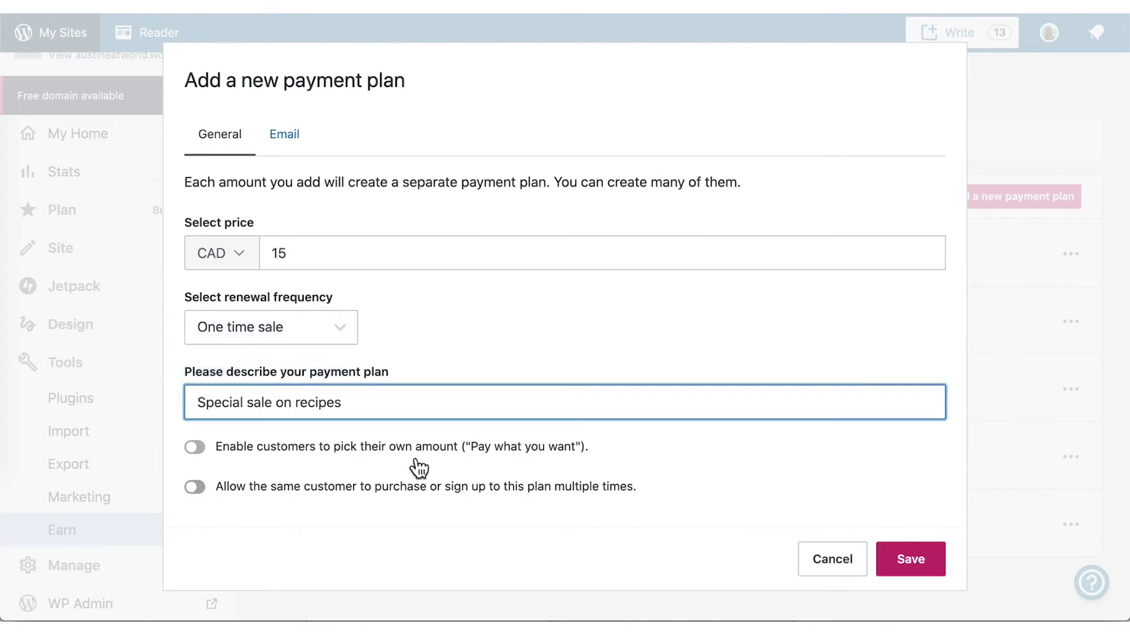
left_click(909, 564)
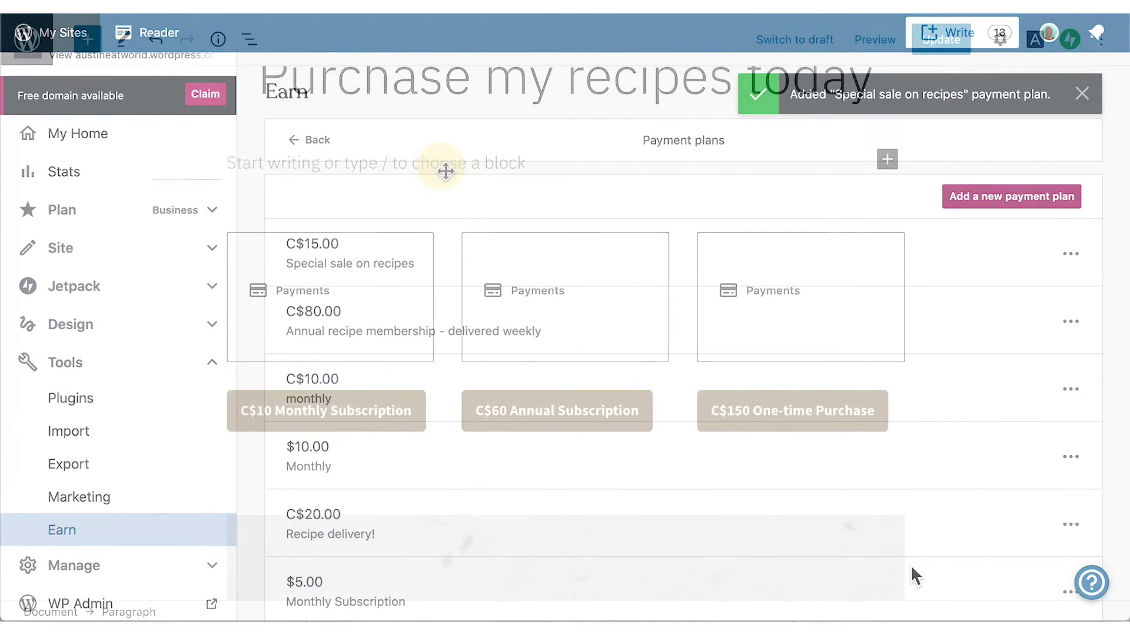
Write the intro paragraph above the Payments buttons offering monthly, annual or one-time options, then update the page
left_click(441, 164)
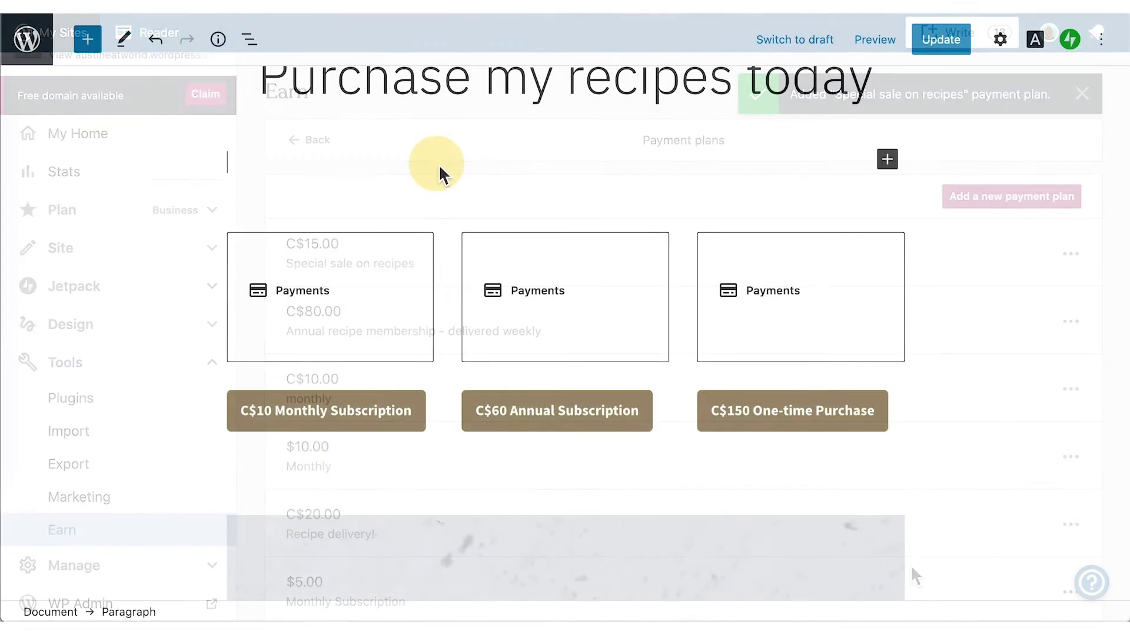
type("Thanks for subscribing to my weekly recipes! Choose from monthly, annual, or one")
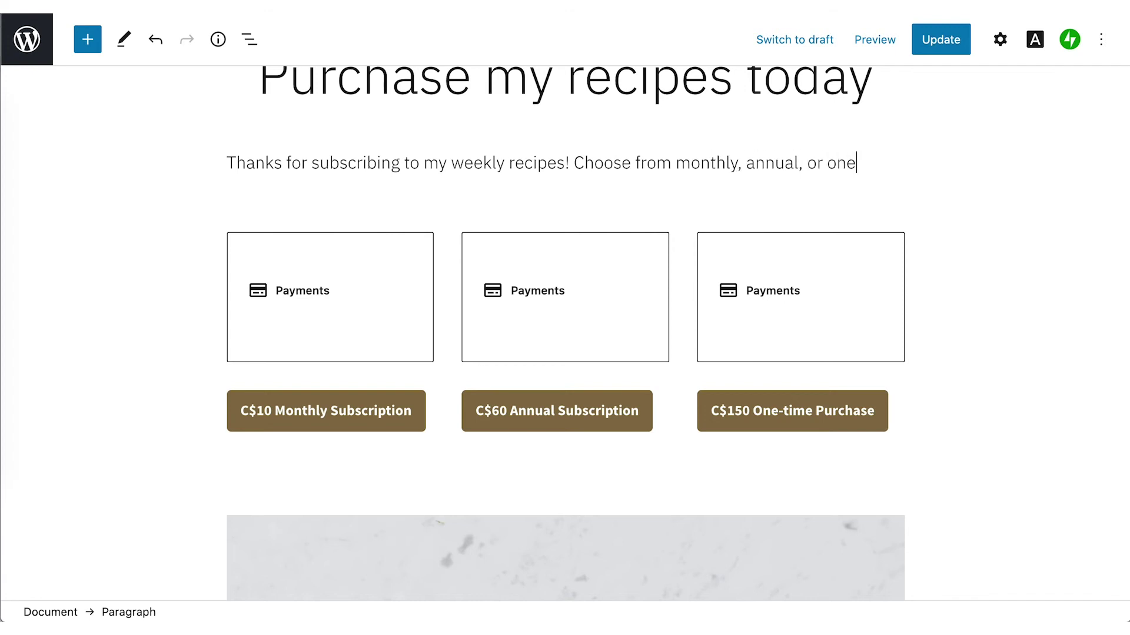
type("-time below:")
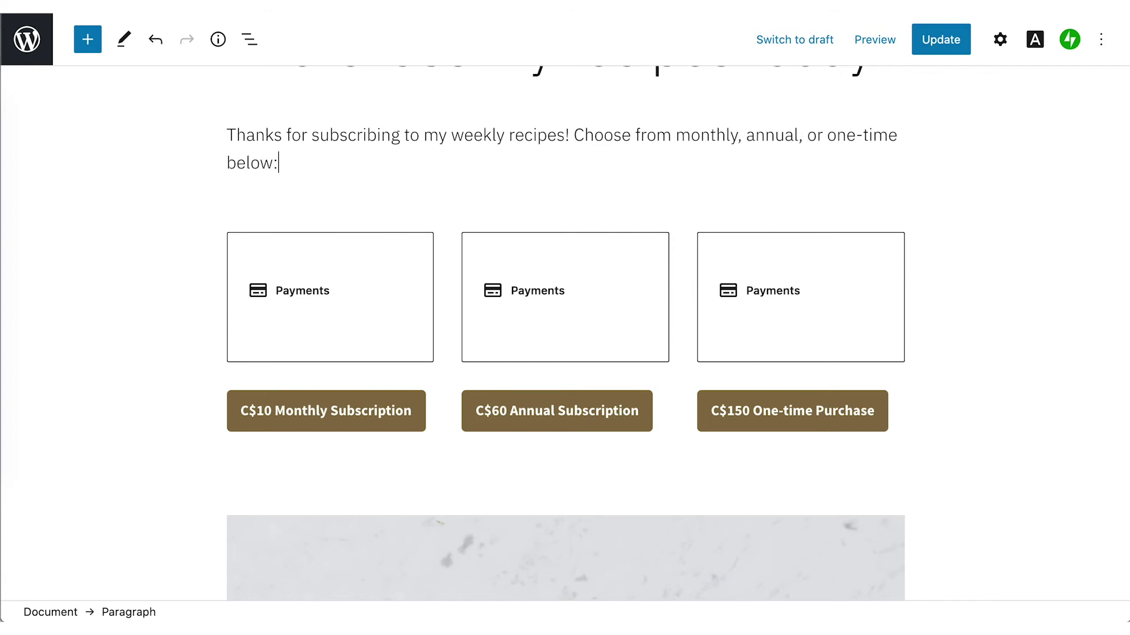
left_click(955, 50)
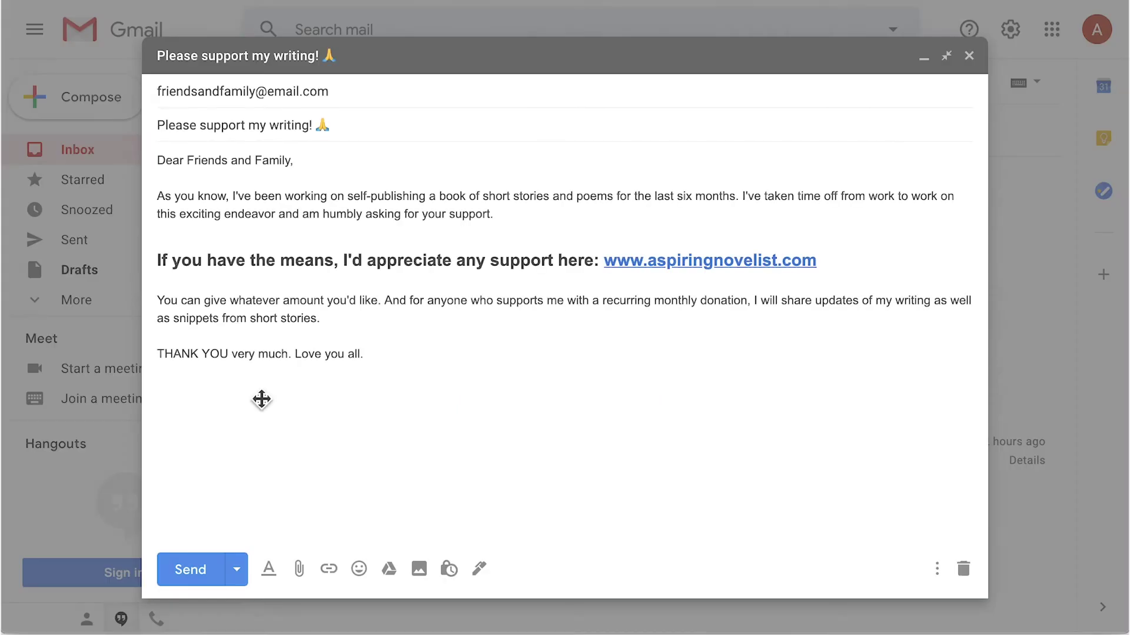
left_click(257, 394)
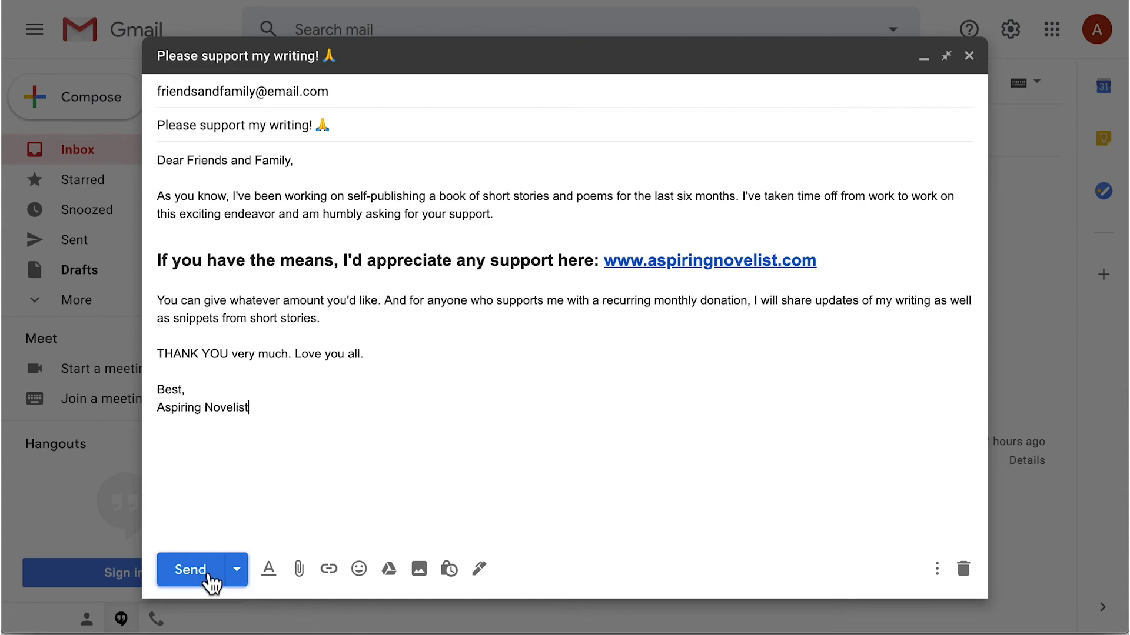
Send the signed-off 'Please support my writing!' email
left_click(207, 579)
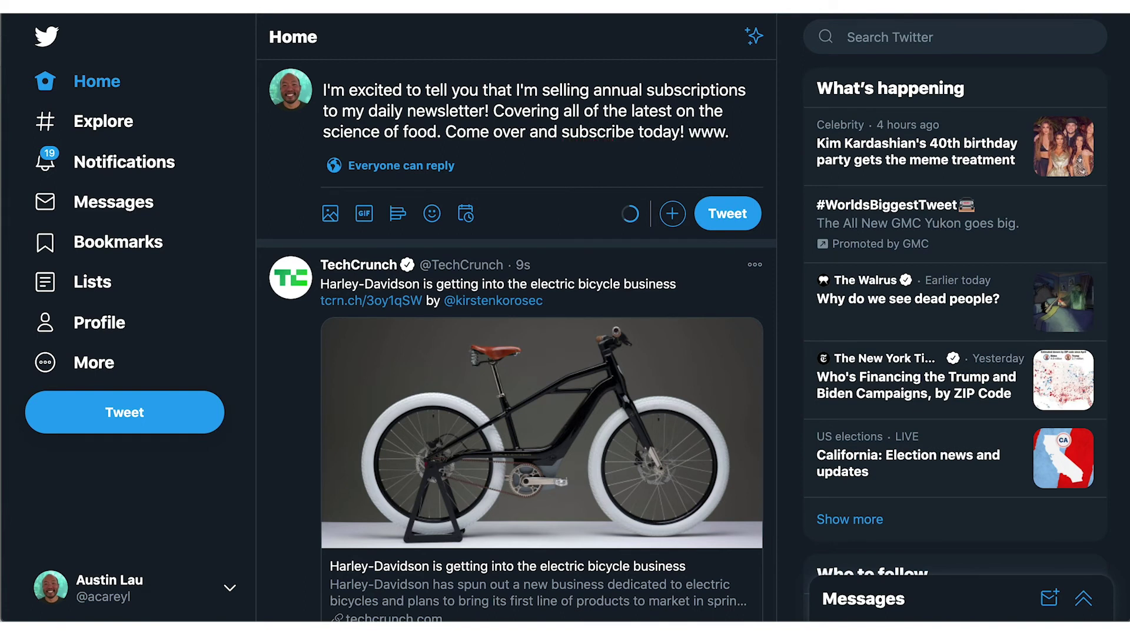
type("dscientis")
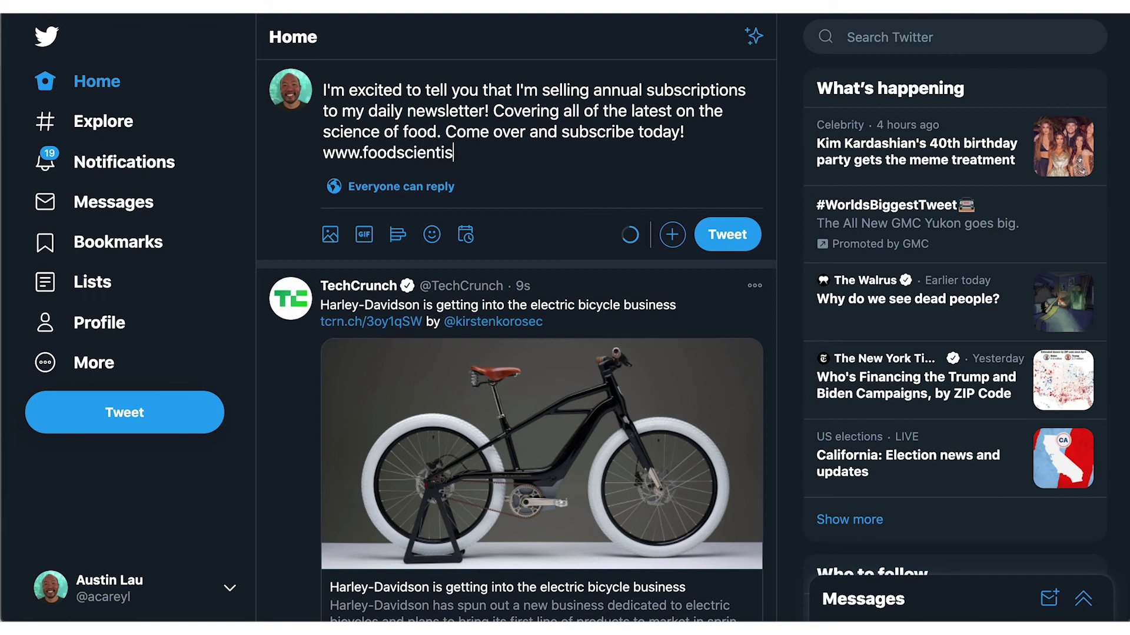
type("3.com")
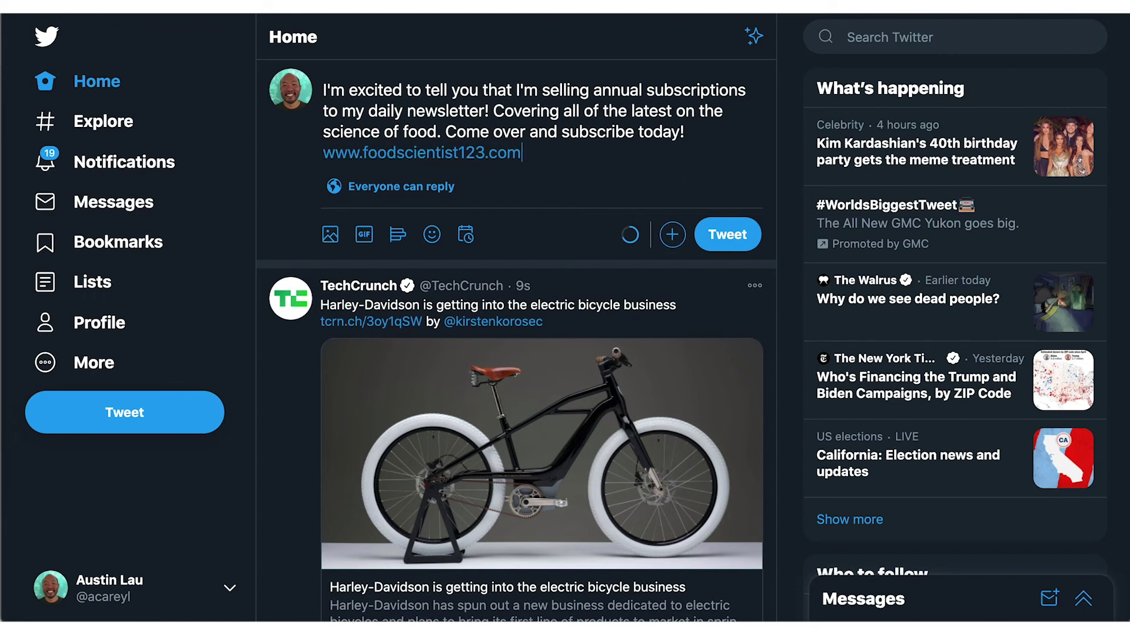
left_click(722, 243)
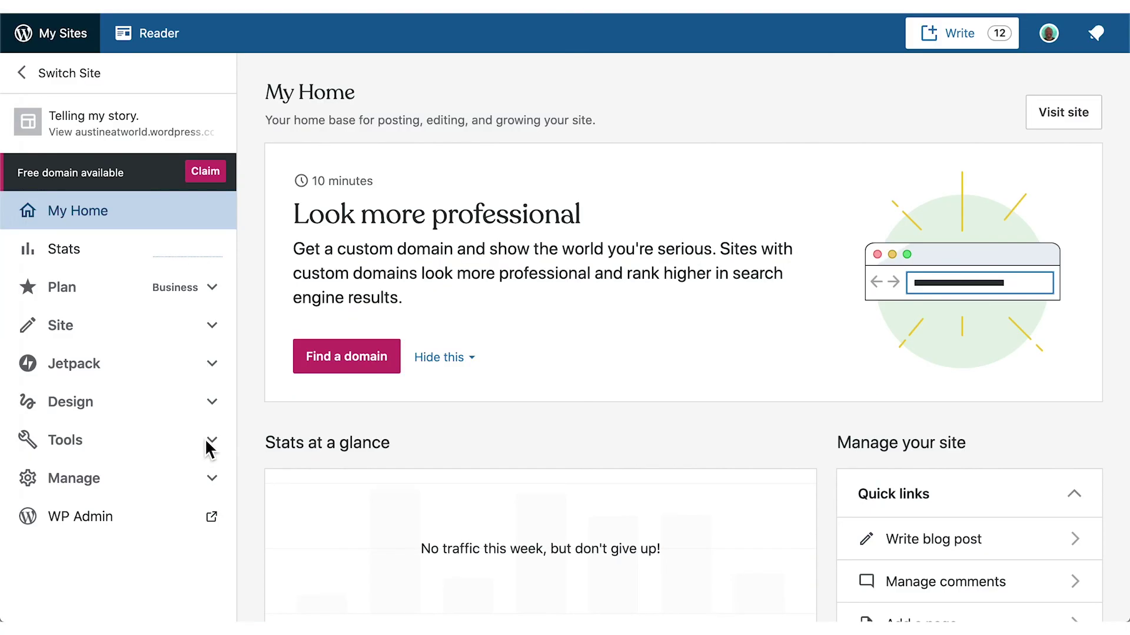
Go to Tools > Earn > Collect payments to view £49,979.78 total earnings and the customers list
left_click(213, 446)
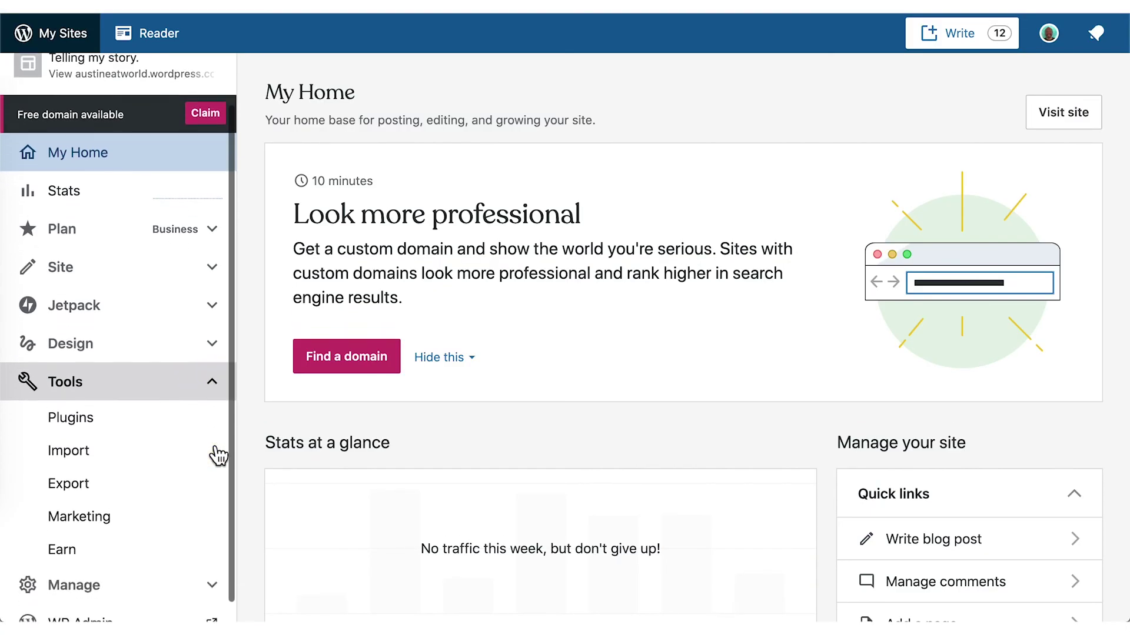
left_click(203, 542)
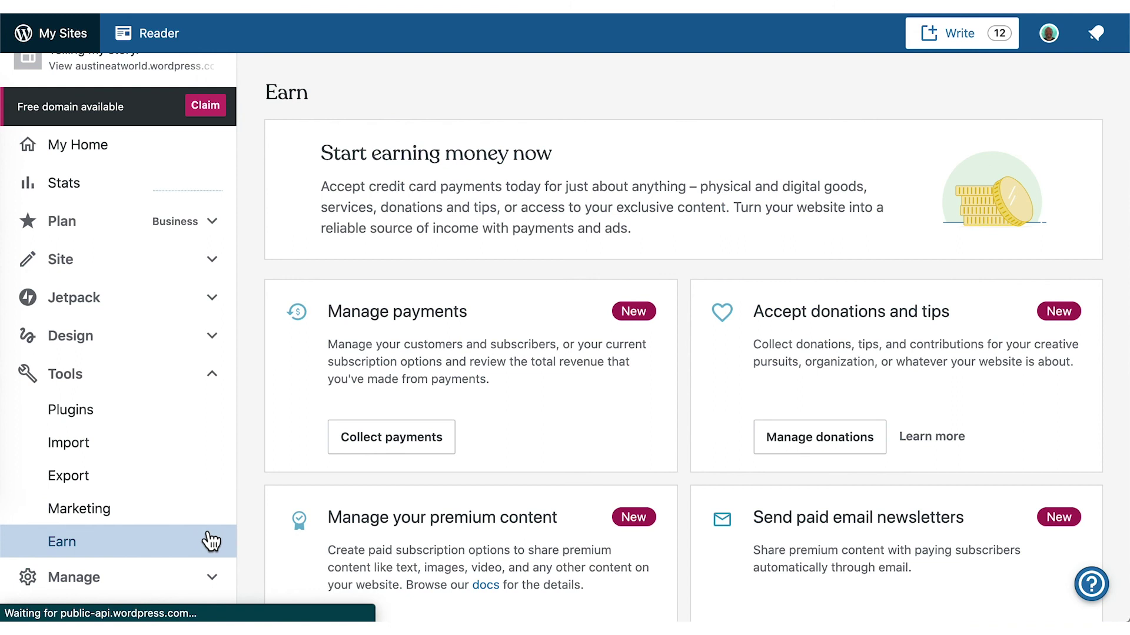
scroll(245, 520, "down", 3)
scroll(245, 520, "down", 3)
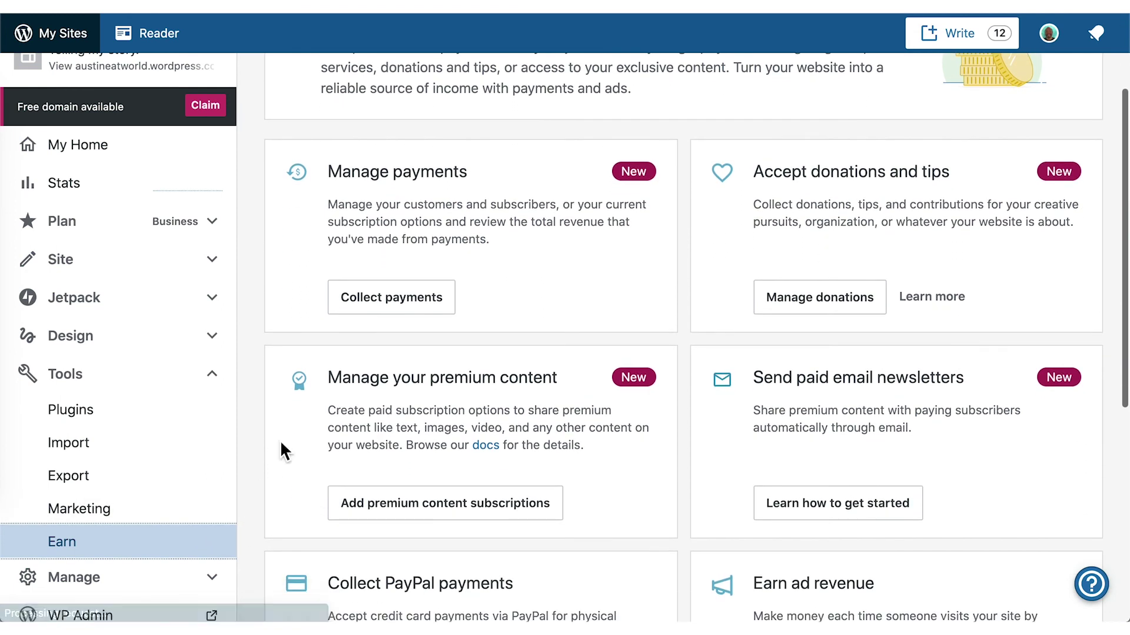
left_click(382, 311)
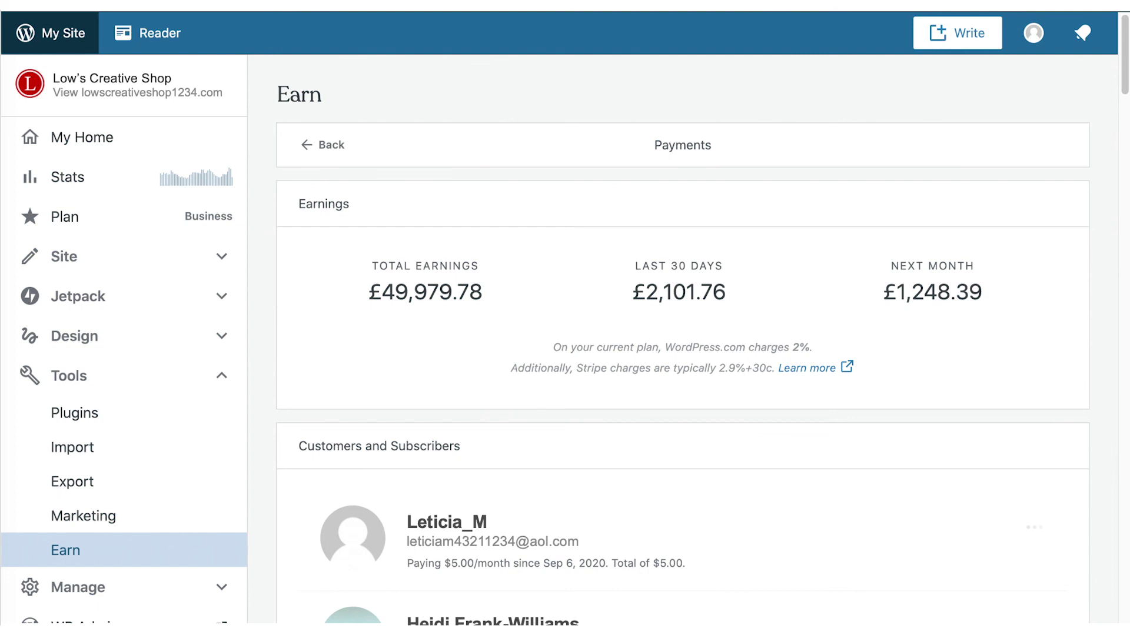
Search Support for 'payments', open the Payments article and browse its table of contents
type("pay")
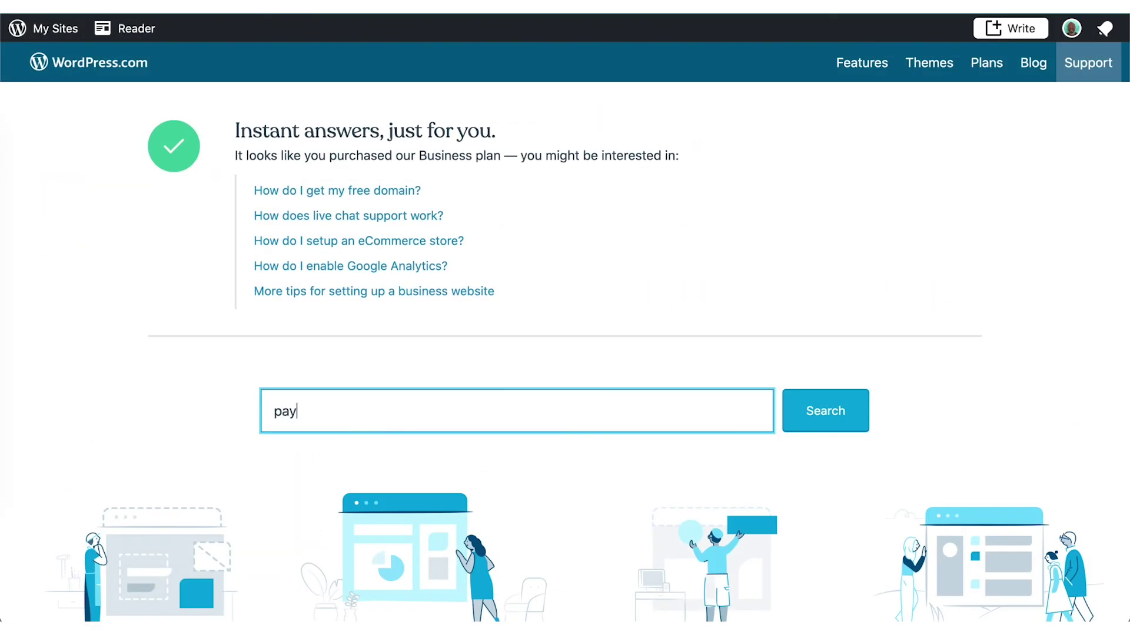
type("ments")
key("Return")
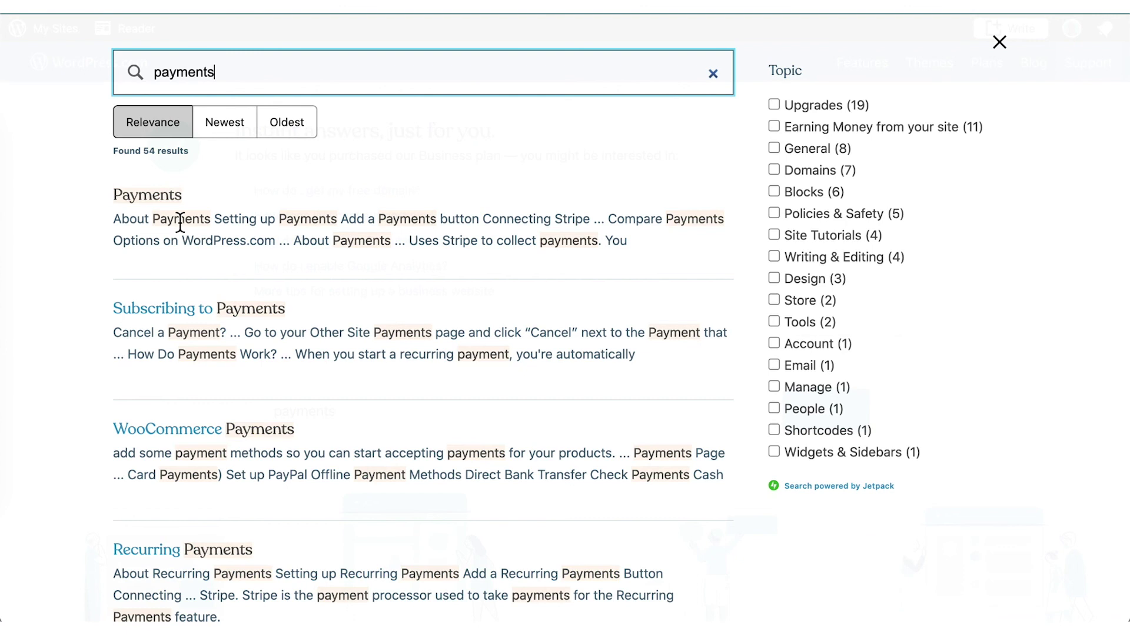
left_click(167, 207)
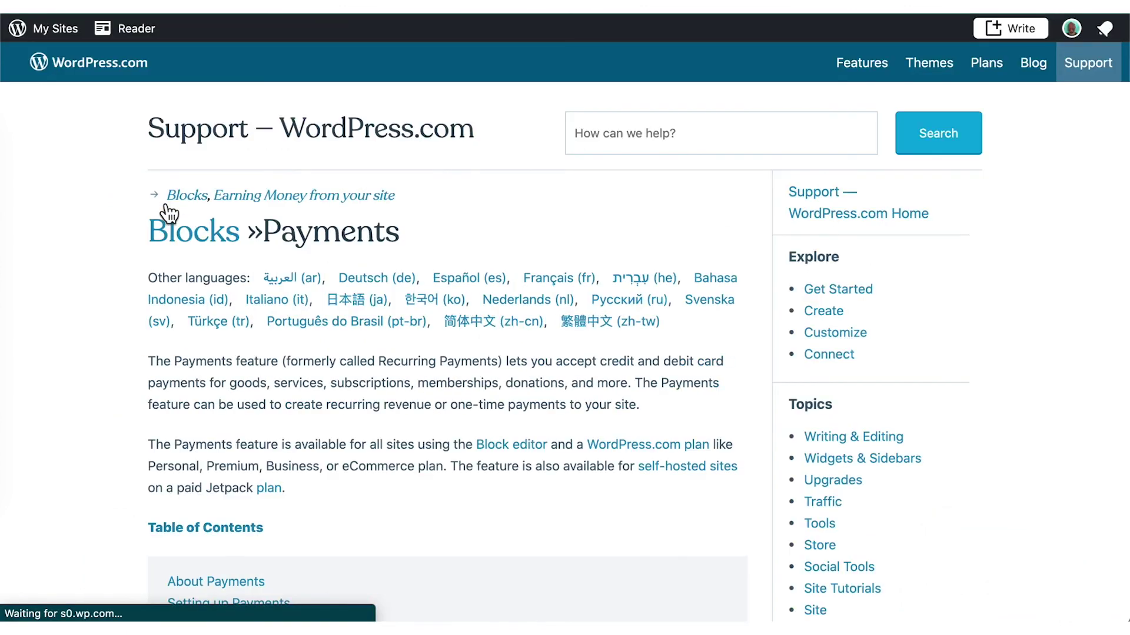
scroll(165, 212, "down", 4)
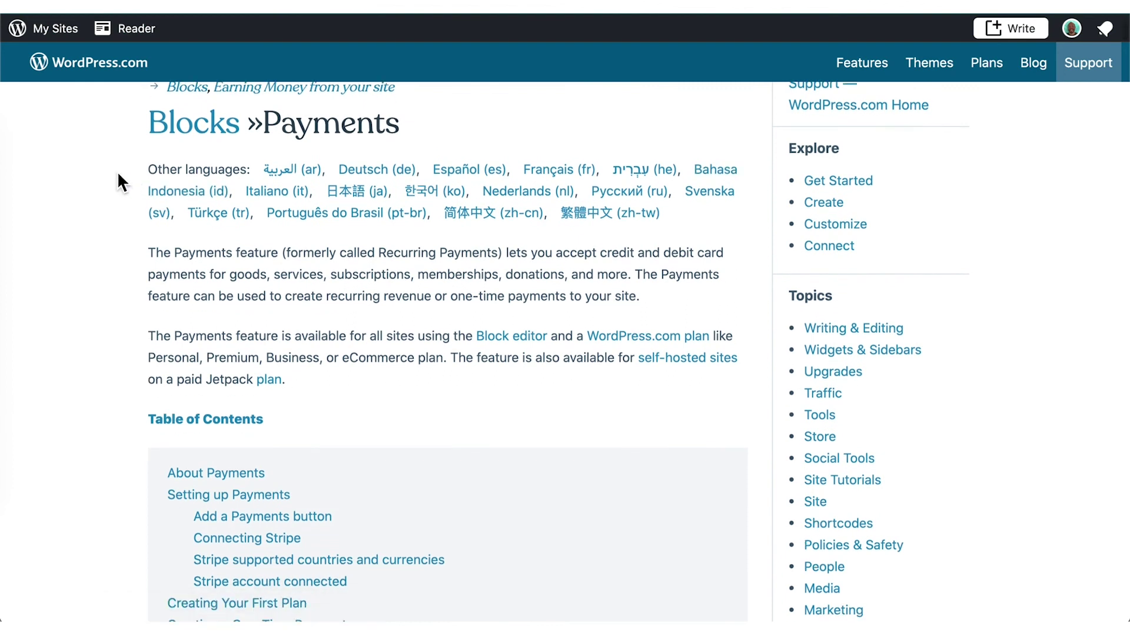
scroll(118, 173, "down", 6)
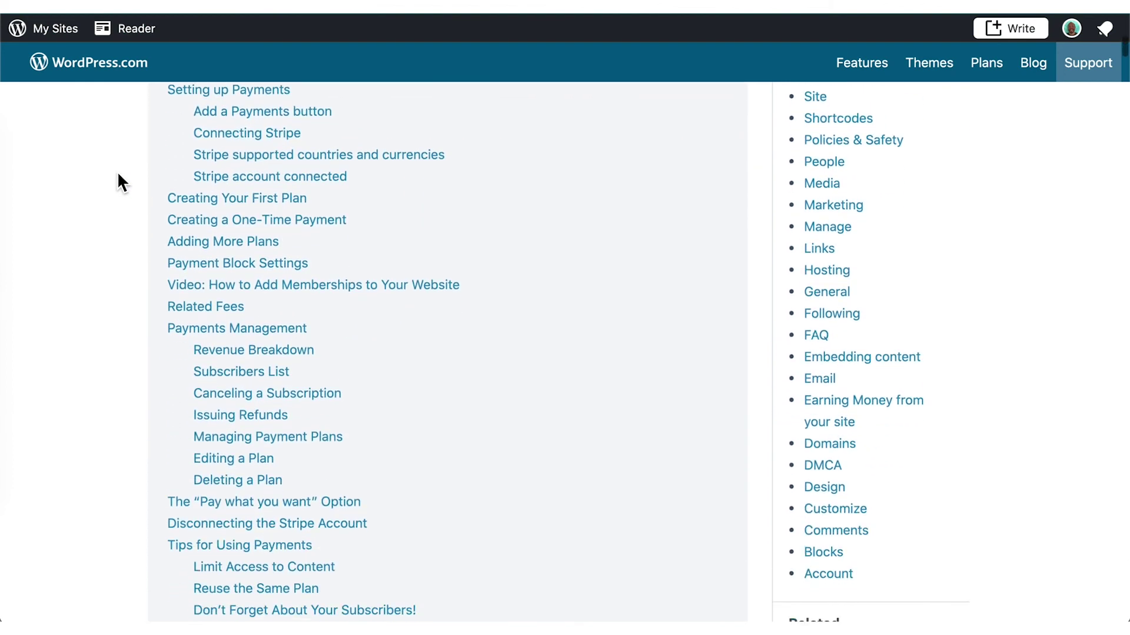
scroll(117, 173, "down", 1)
scroll(117, 173, "up", 3)
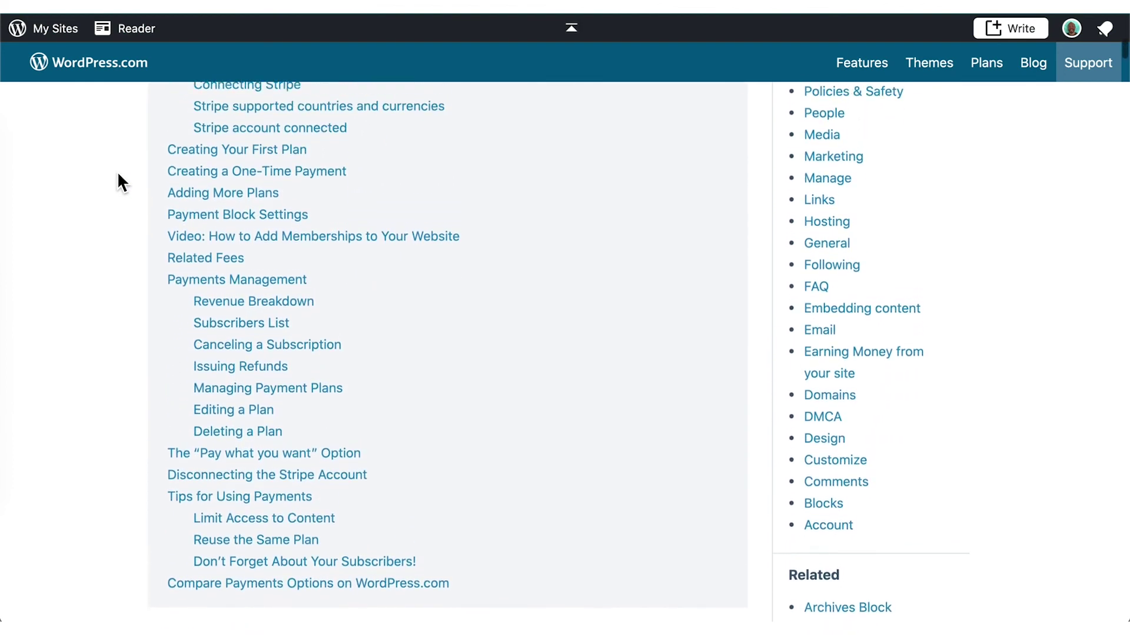